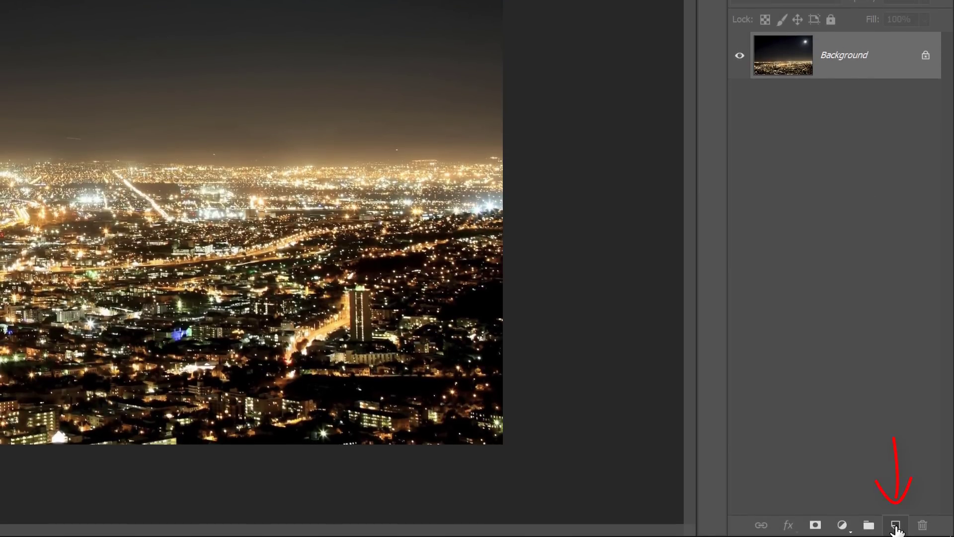
Add a new layer above the city photo and name it Stars.
{"action": "left_click", "coordinate": [896, 525]}
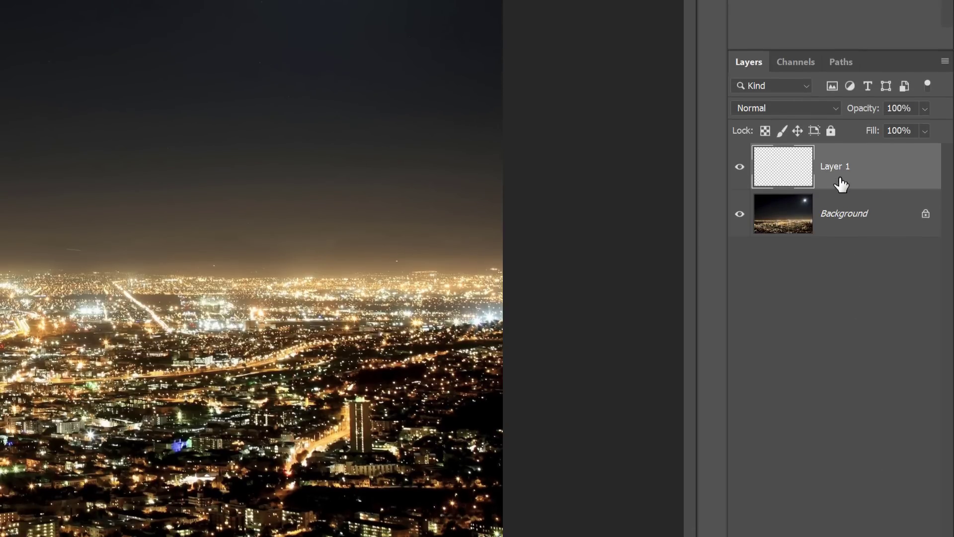
{"action": "double_click", "coordinate": [835, 169]}
{"action": "type", "text": "Stars"}
{"action": "key", "text": "Return"}
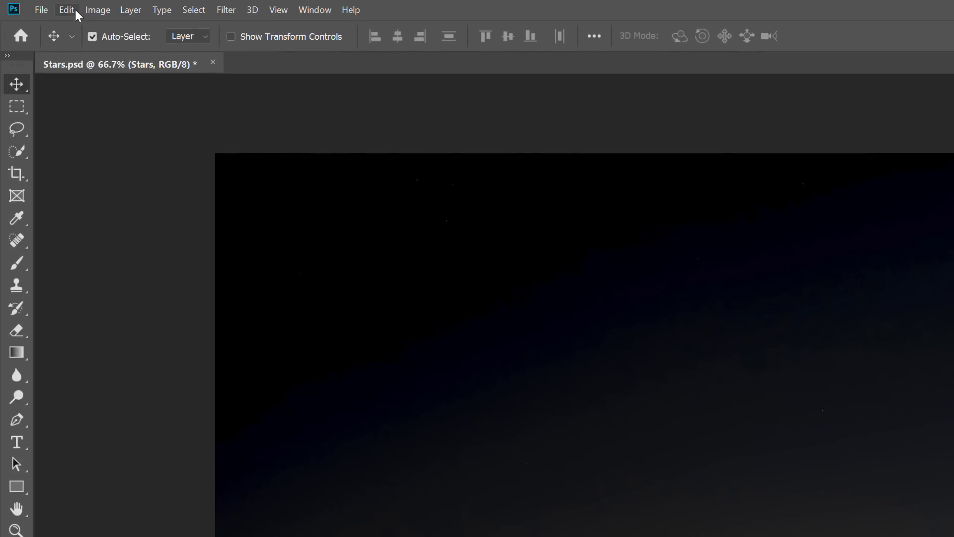
Fill the Stars layer completely with black using Edit > Fill.
{"action": "left_click", "coordinate": [75, 10]}
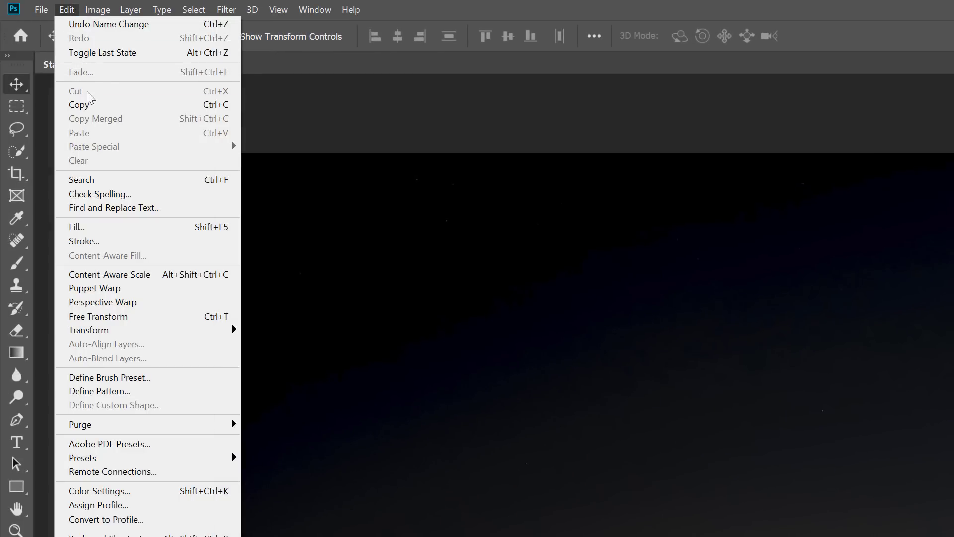
{"action": "left_click", "coordinate": [100, 227]}
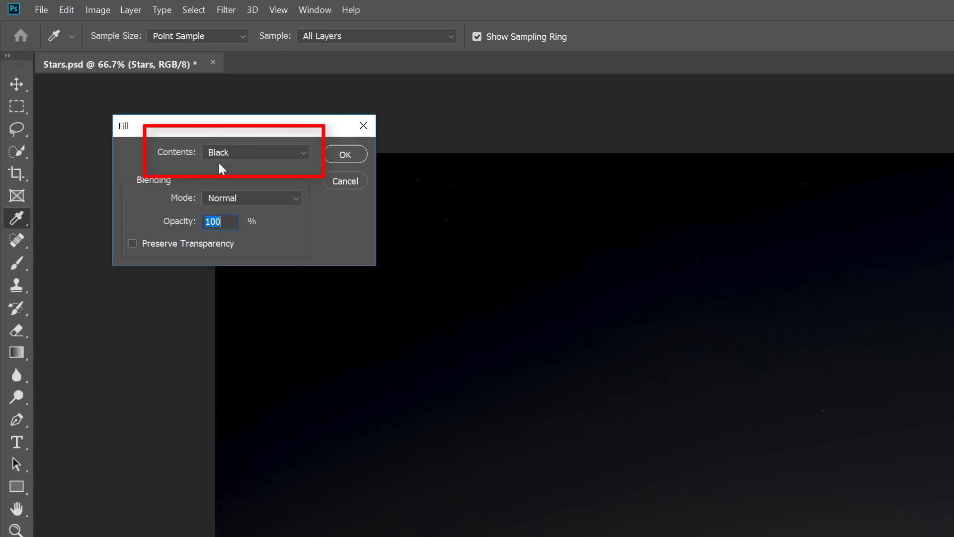
{"action": "left_click", "coordinate": [357, 155]}
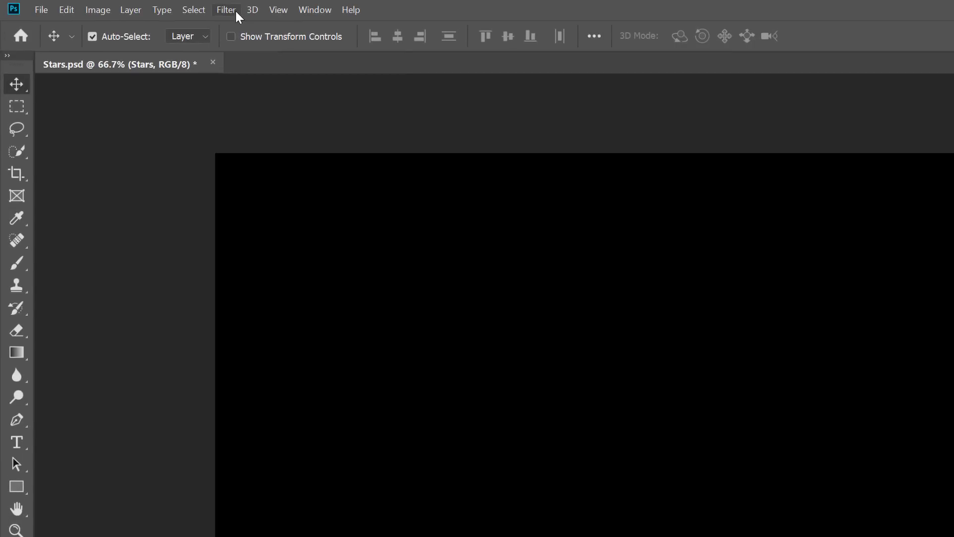
Apply Add Noise to the black Stars layer, then a 1.5-pixel Gaussian Blur.
{"action": "left_click", "coordinate": [236, 11]}
{"action": "mouse_move", "coordinate": [265, 207]}
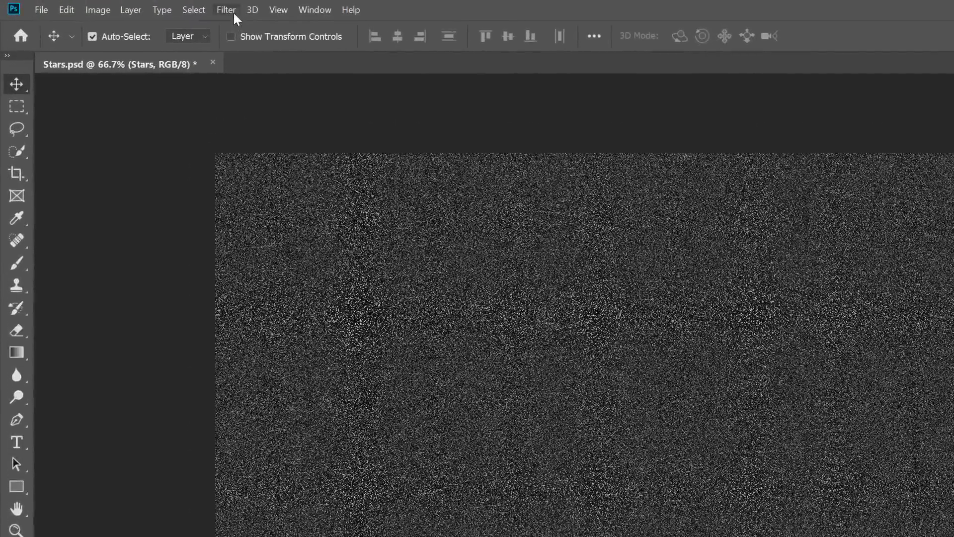
{"action": "left_click", "coordinate": [117, 5]}
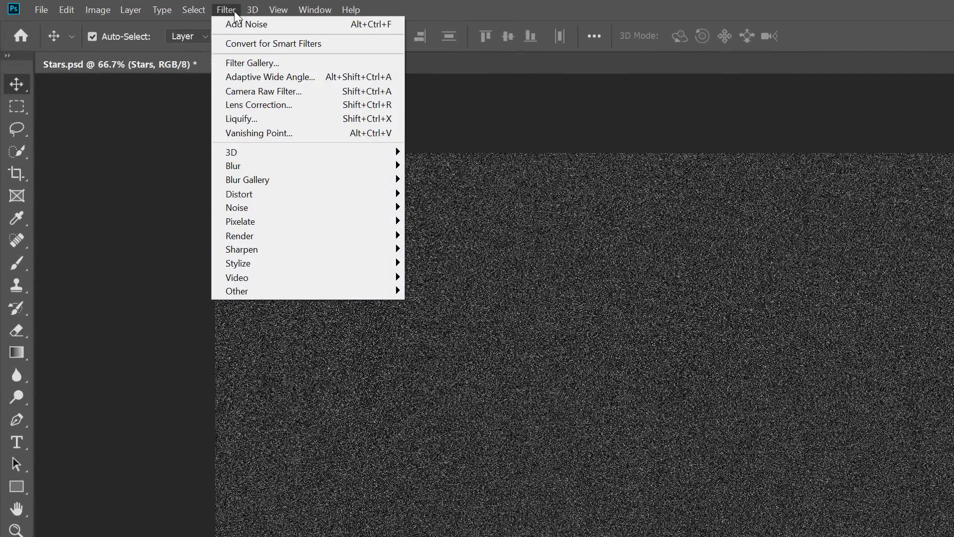
{"action": "mouse_move", "coordinate": [254, 166]}
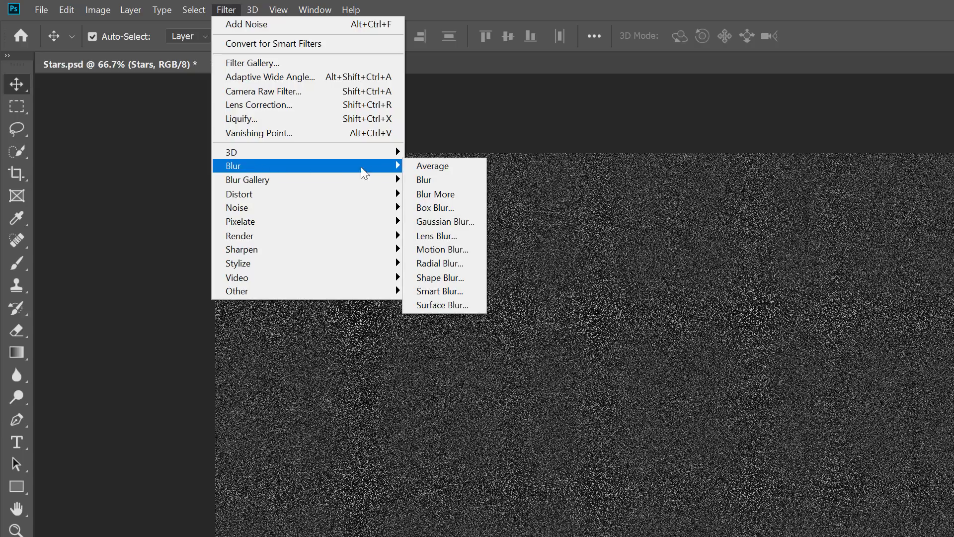
{"action": "left_click", "coordinate": [480, 223]}
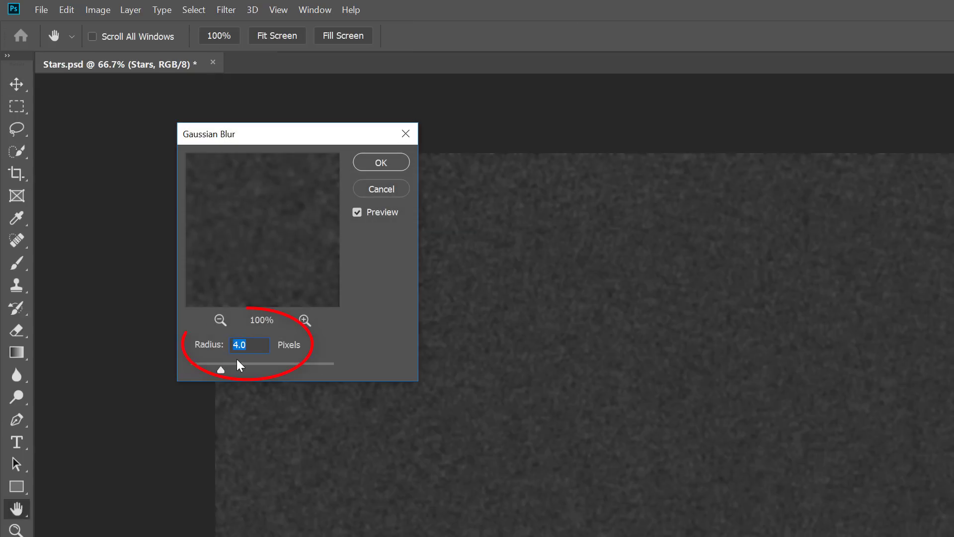
{"action": "type", "text": "1.5"}
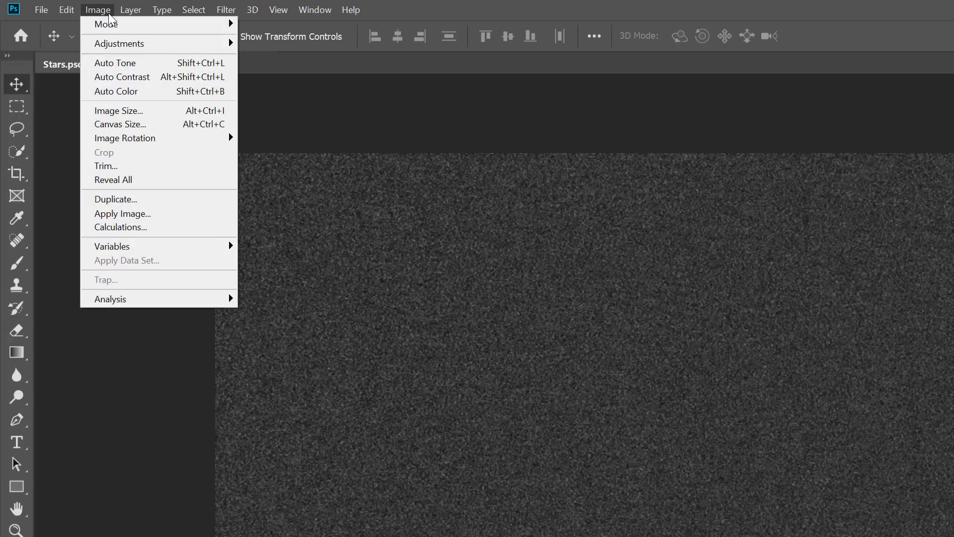
Apply Levels with input values 90, 1.00 and 102 so the noise becomes sparse white stars.
{"action": "mouse_move", "coordinate": [147, 45]}
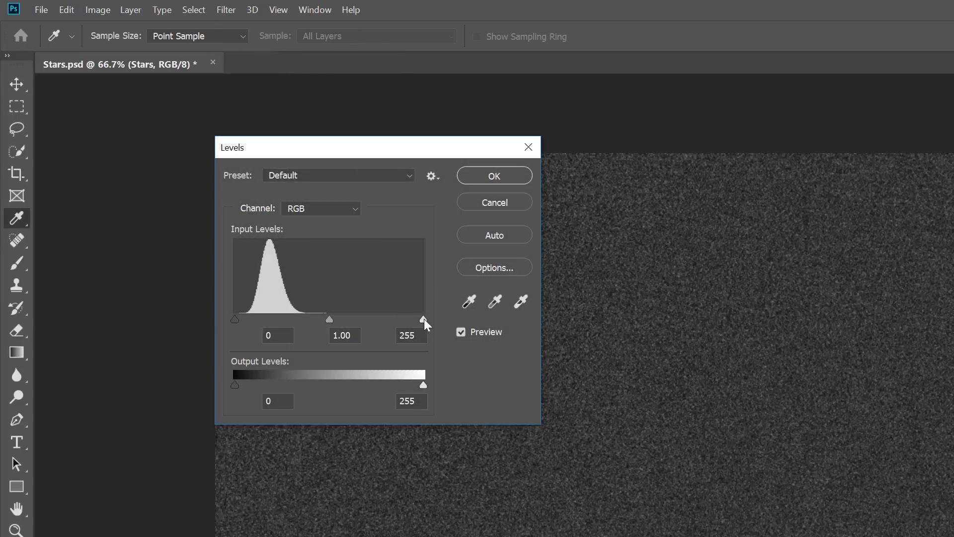
{"action": "left_click_drag", "start_coordinate": [424, 319], "coordinate": [310, 318]}
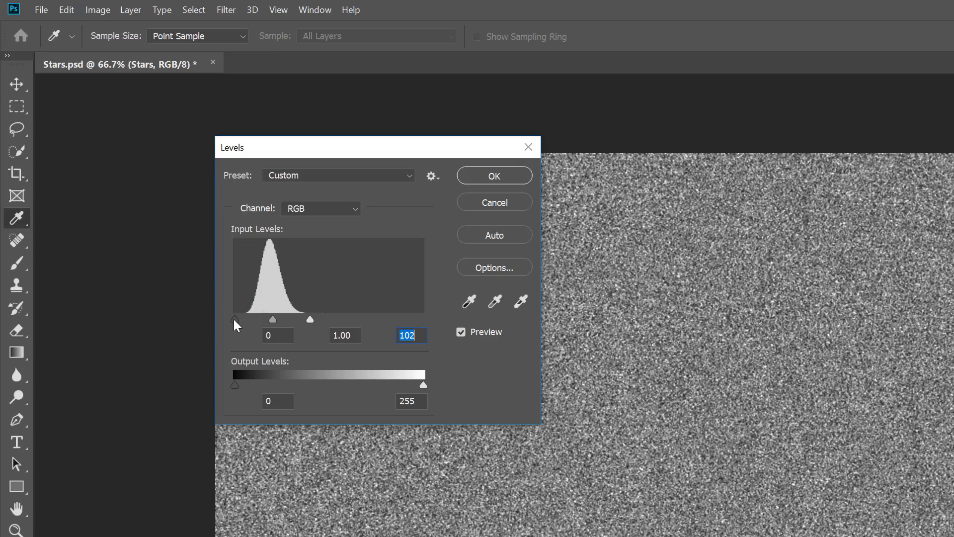
{"action": "left_click_drag", "start_coordinate": [234, 320], "coordinate": [284, 318]}
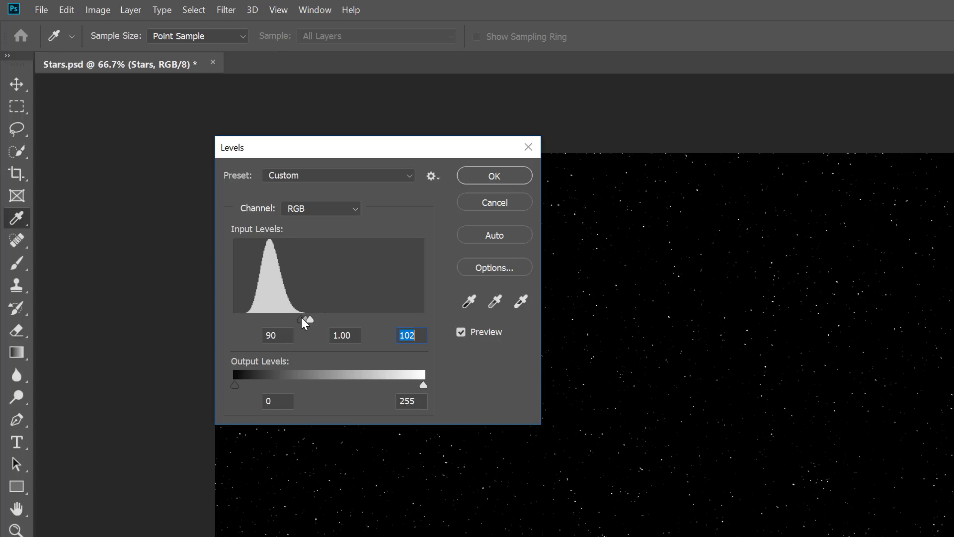
{"action": "key", "text": "Tab"}
{"action": "left_click", "coordinate": [512, 174]}
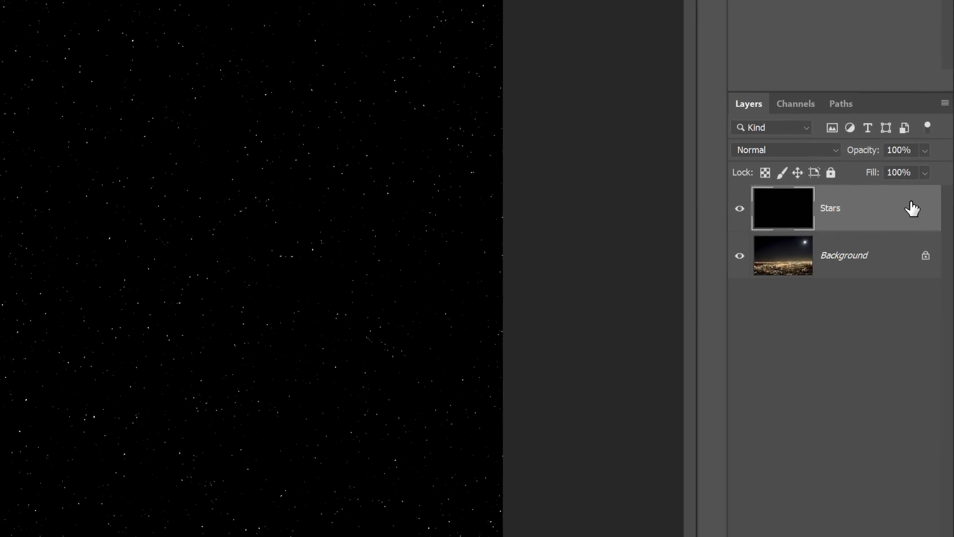
Duplicate the Stars layer and name the copy Glow.
{"action": "left_click_drag", "start_coordinate": [913, 208], "coordinate": [896, 527]}
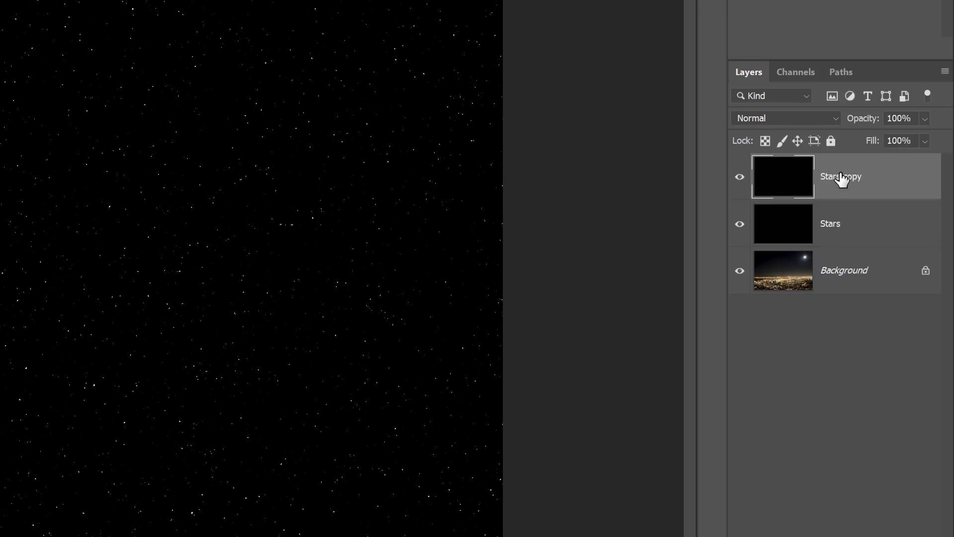
{"action": "double_click", "coordinate": [842, 177]}
{"action": "type", "text": "Glow"}
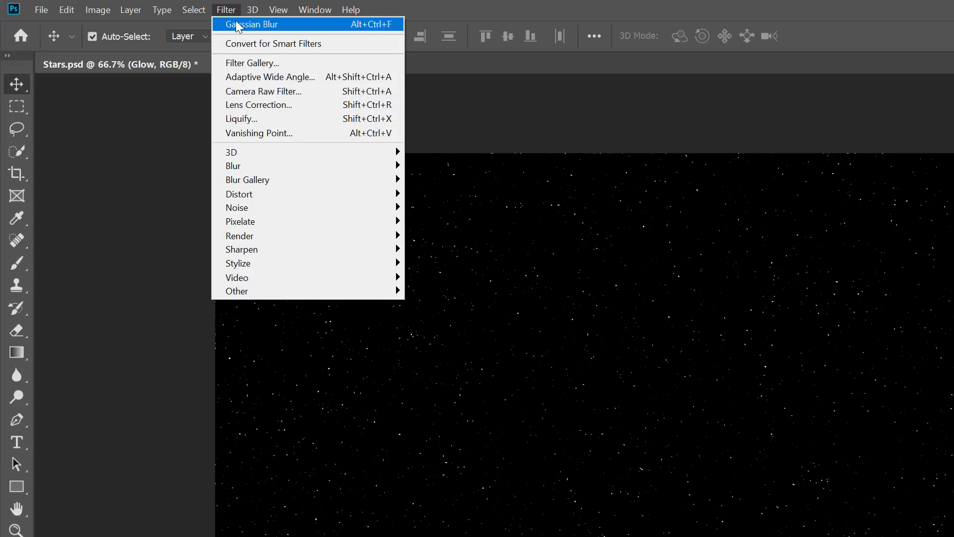
Soften the Glow layer with a 4-pixel Gaussian Blur.
{"action": "mouse_move", "coordinate": [257, 168]}
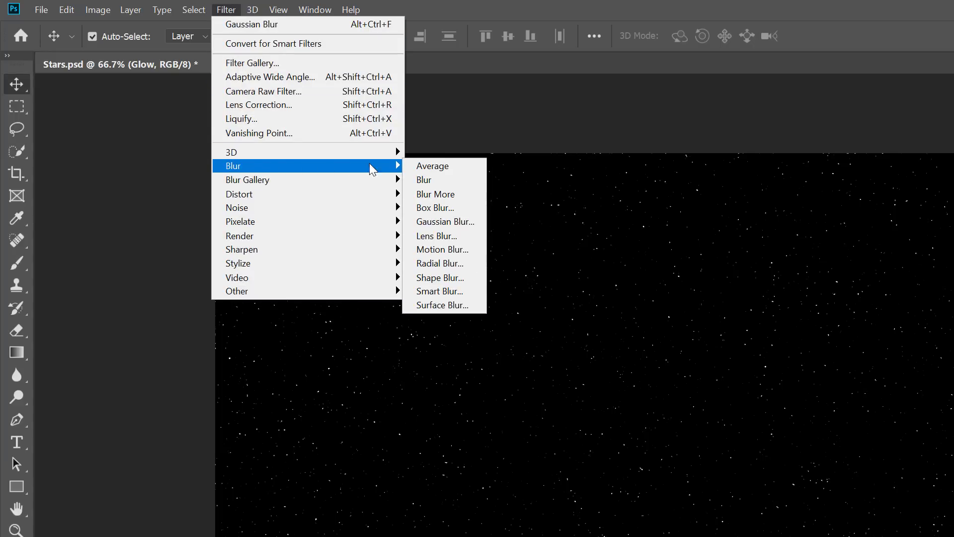
{"action": "left_click", "coordinate": [477, 220]}
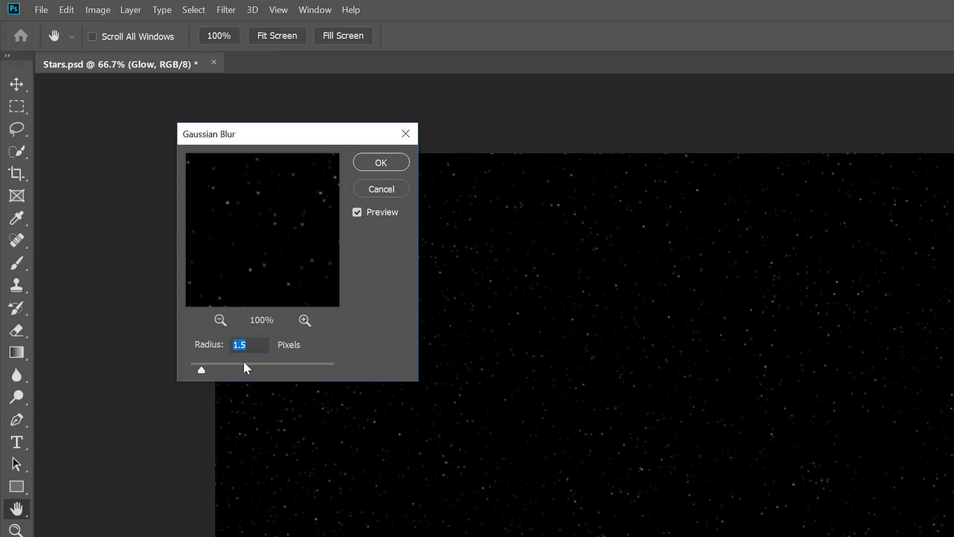
{"action": "type", "text": "4"}
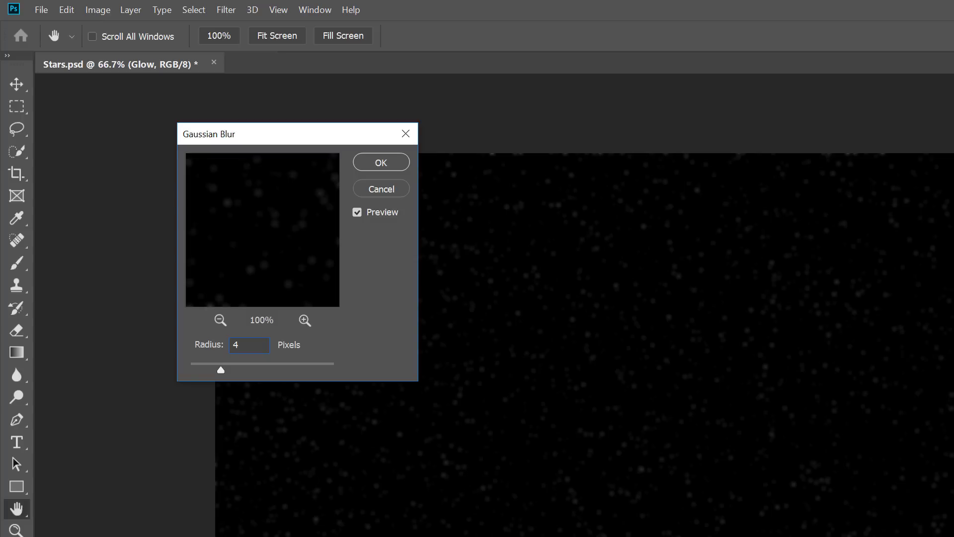
{"action": "left_click", "coordinate": [398, 160]}
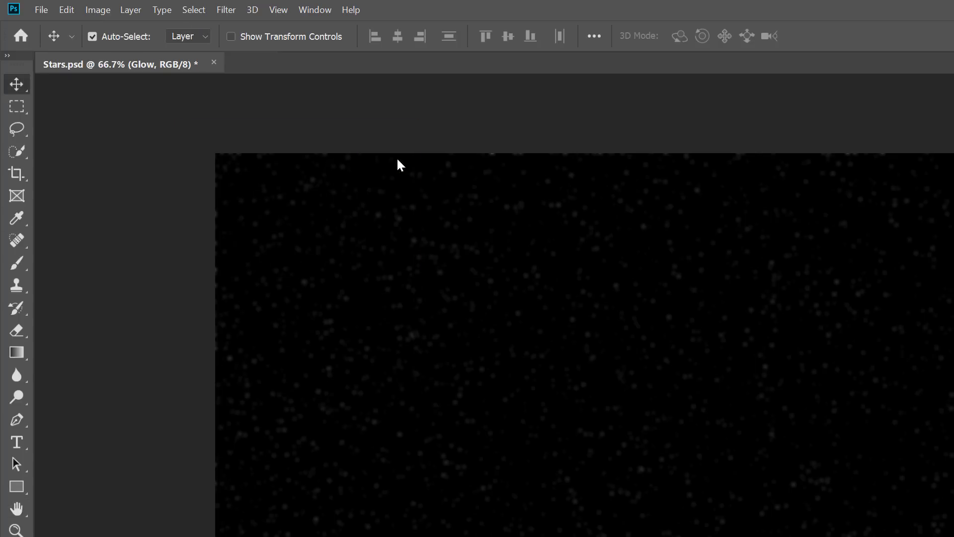
Apply Auto Contrast to the Glow layer and lower its opacity to 30%.
{"action": "left_click", "coordinate": [110, 13]}
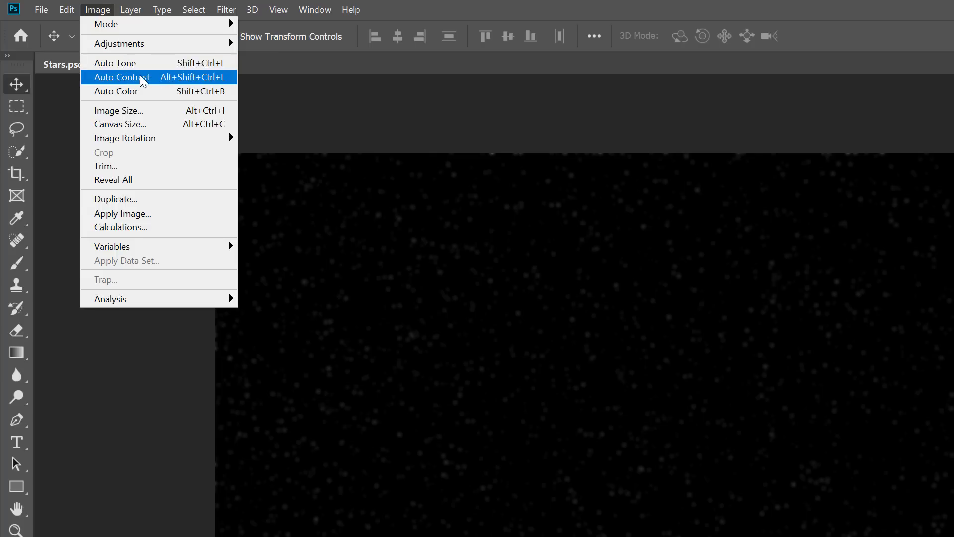
{"action": "left_click", "coordinate": [158, 78]}
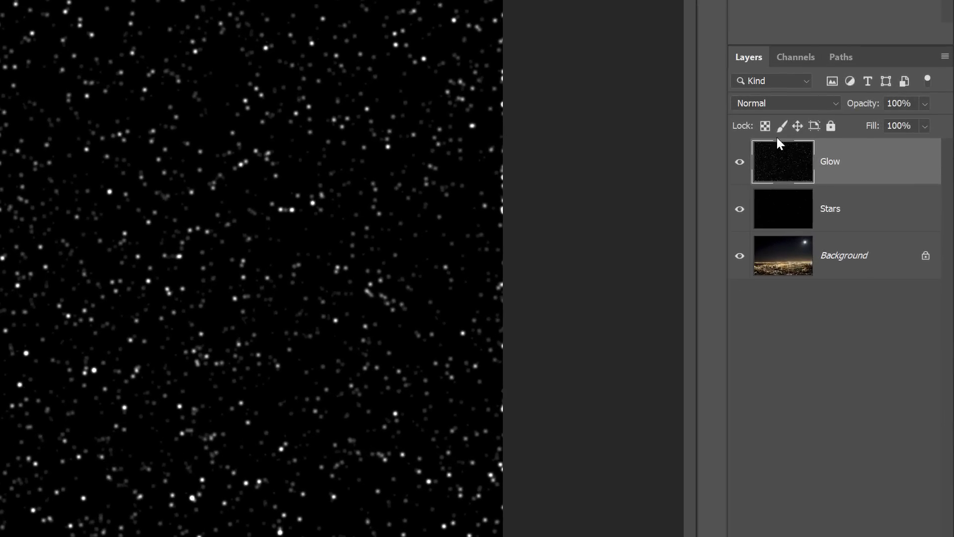
{"action": "left_click", "coordinate": [926, 104]}
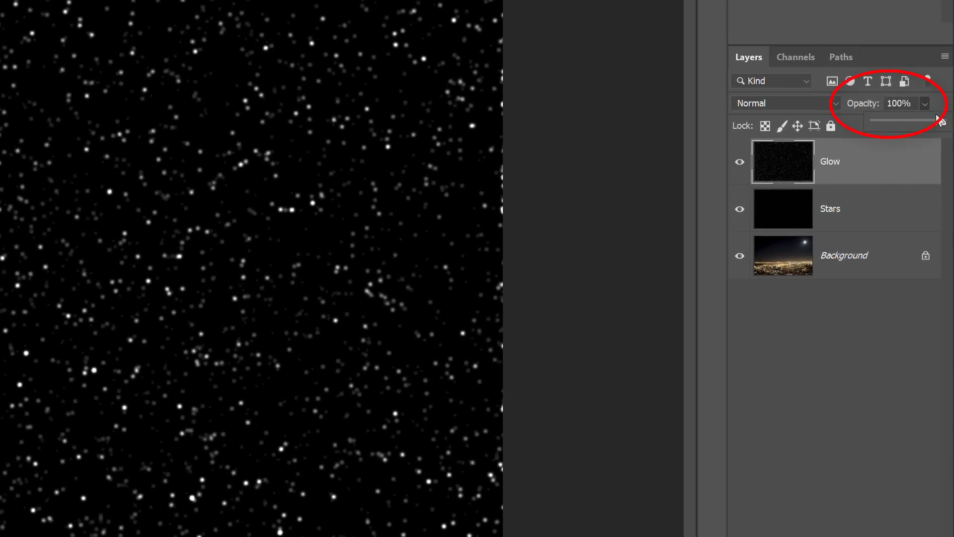
{"action": "left_click_drag", "start_coordinate": [944, 121], "coordinate": [914, 120]}
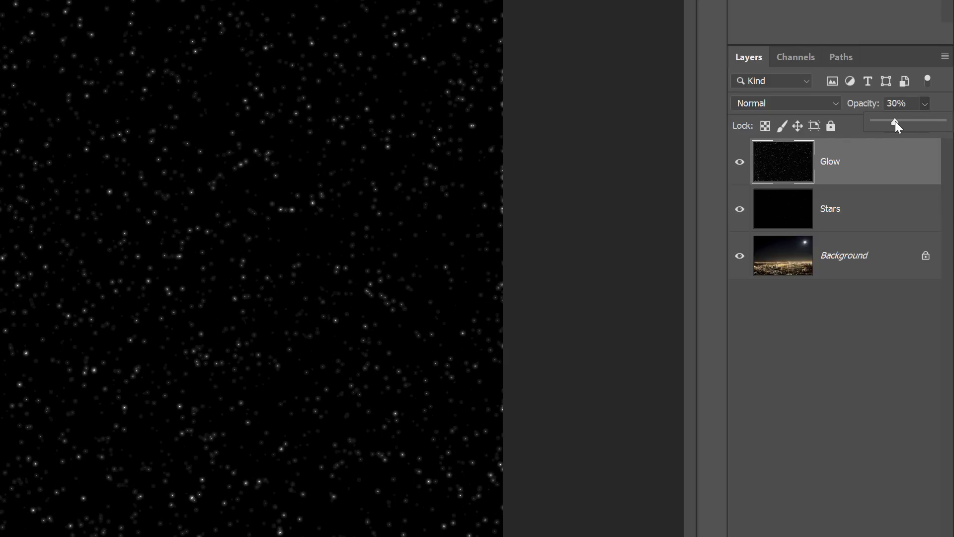
{"action": "left_click", "coordinate": [942, 107]}
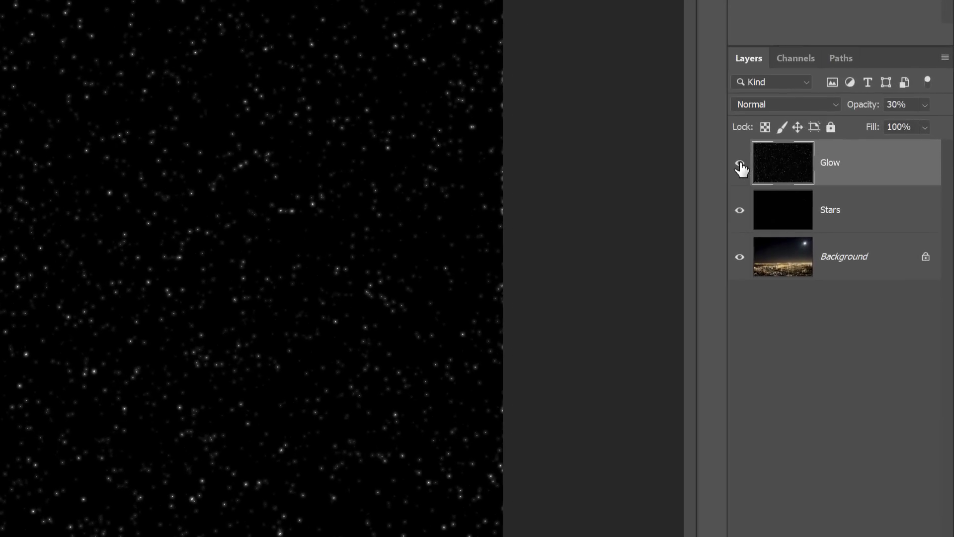
Toggle the Glow layer's visibility to compare the result, leaving it visible.
{"action": "left_click", "coordinate": [741, 166]}
{"action": "left_click", "coordinate": [741, 166]}
{"action": "left_click", "coordinate": [741, 166]}
{"action": "left_click", "coordinate": [741, 166]}
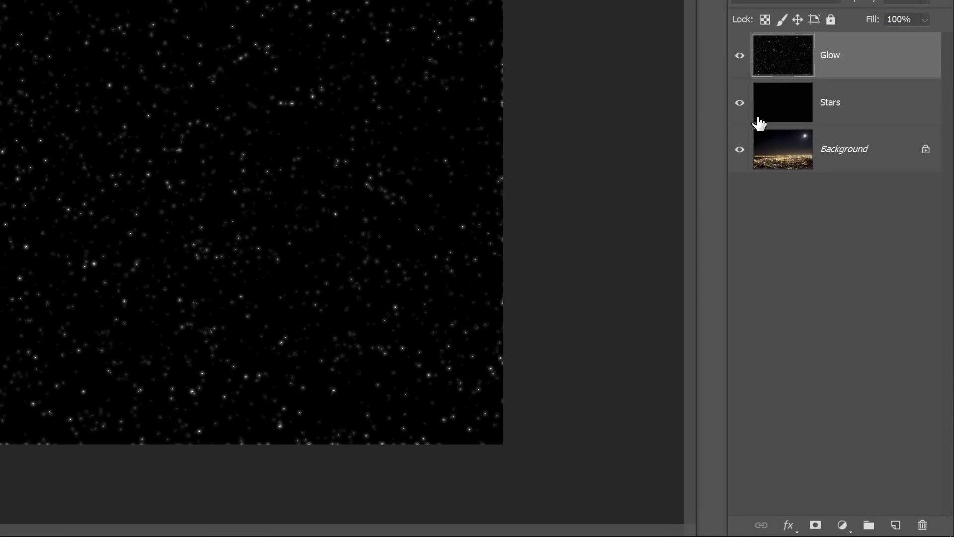
Add a colorized Hue/Saturation layer with Hue 220 and Saturation 25 in Color blend mode.
{"action": "left_click", "coordinate": [843, 526]}
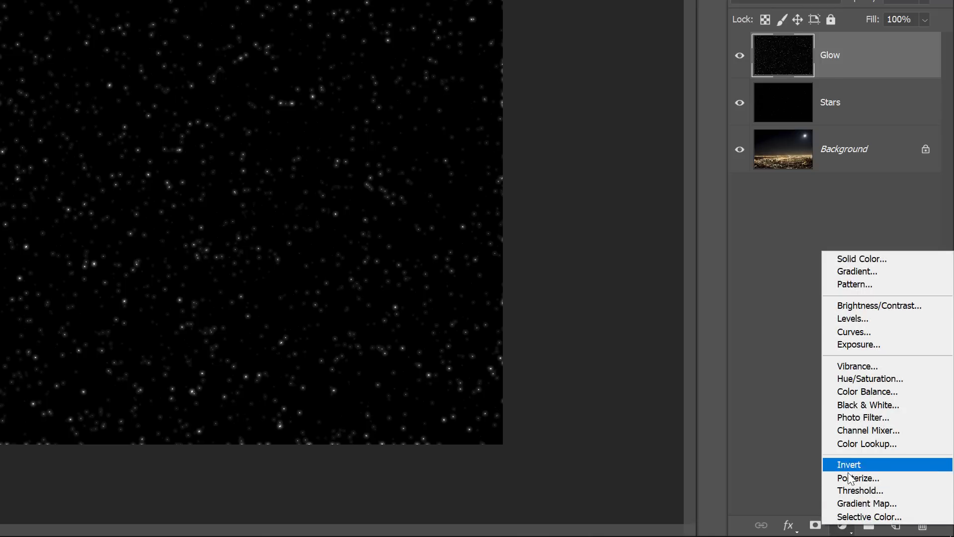
{"action": "left_click", "coordinate": [915, 377]}
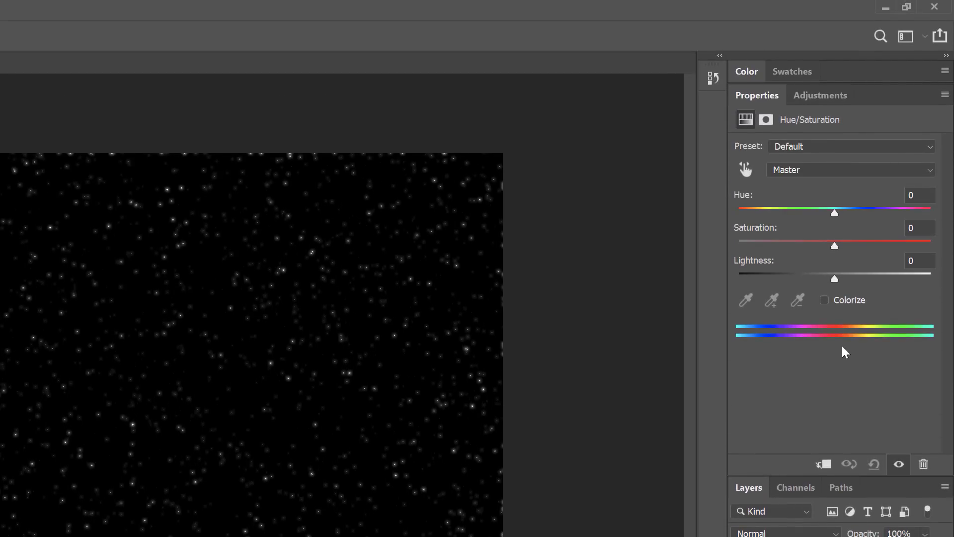
{"action": "left_click", "coordinate": [824, 300]}
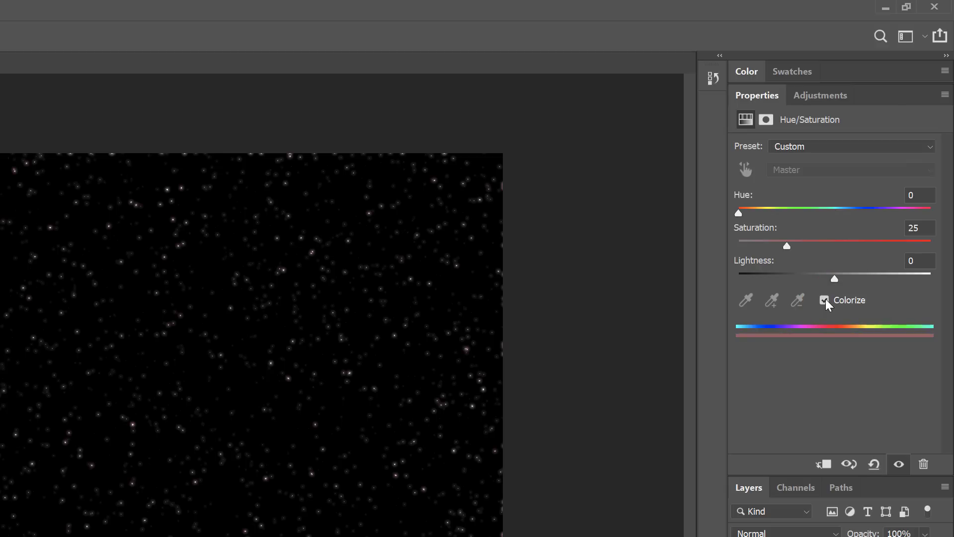
{"action": "left_click", "coordinate": [916, 195]}
{"action": "type", "text": "220"}
{"action": "mouse_move", "coordinate": [787, 245]}
{"action": "left_mouse_down"}
{"action": "mouse_move", "coordinate": [836, 246]}
{"action": "mouse_move", "coordinate": [787, 246]}
{"action": "left_mouse_up"}
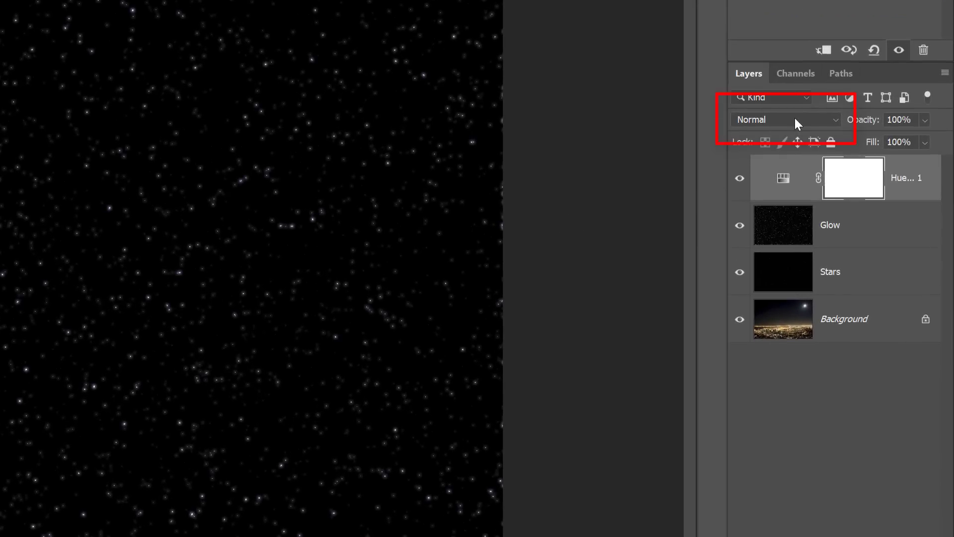
{"action": "left_click", "coordinate": [795, 120]}
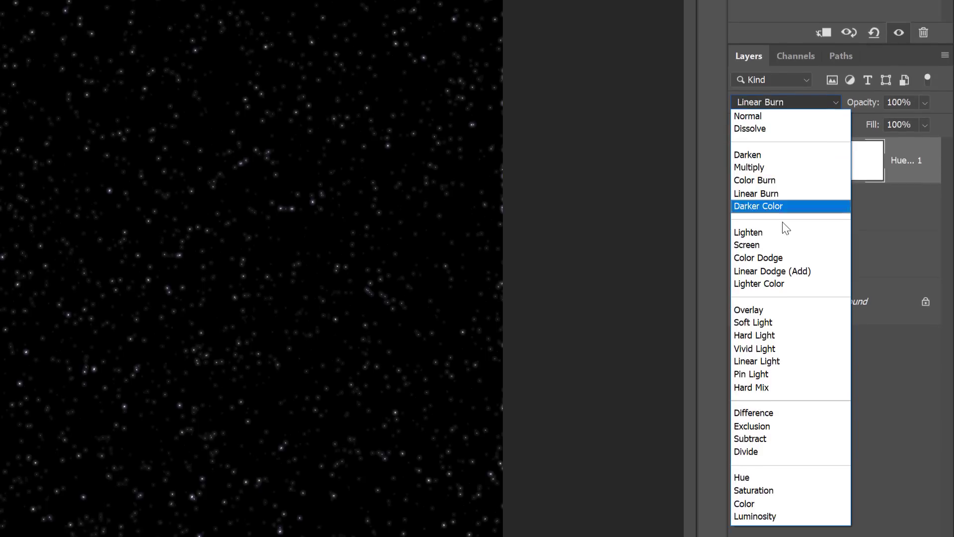
{"action": "left_click", "coordinate": [775, 499]}
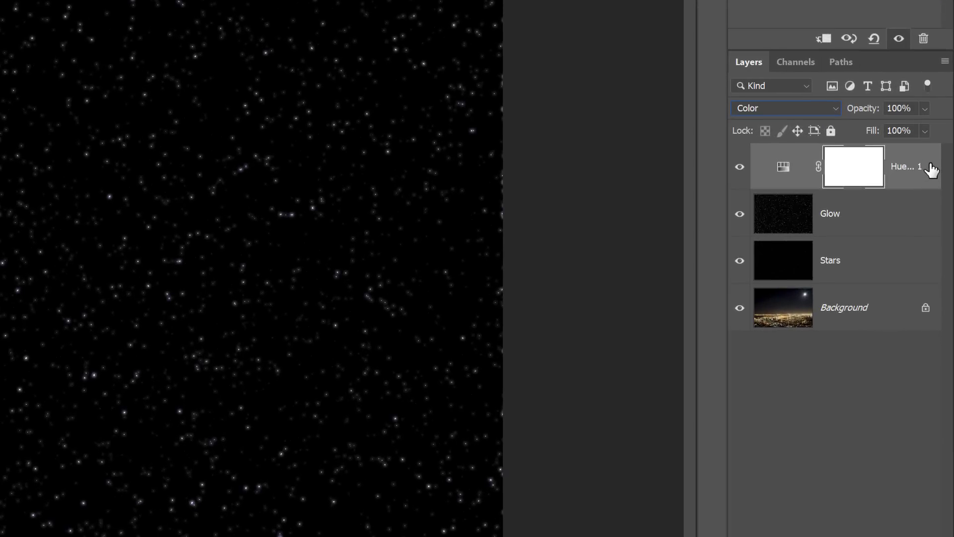
Duplicate the Hue/Saturation layer and change the copy's Hue to 40.
{"action": "left_click_drag", "start_coordinate": [932, 168], "coordinate": [897, 526]}
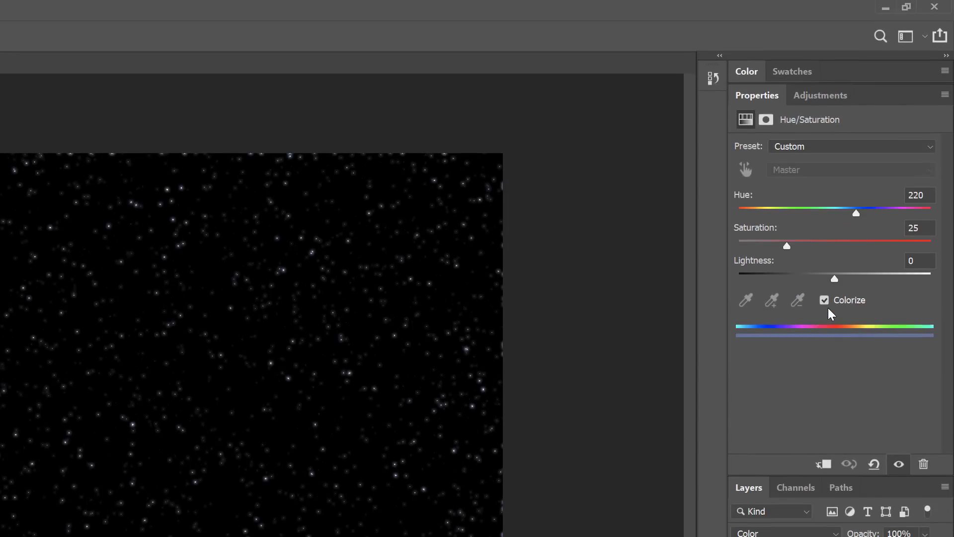
{"action": "left_click", "coordinate": [920, 194]}
{"action": "type", "text": "40"}
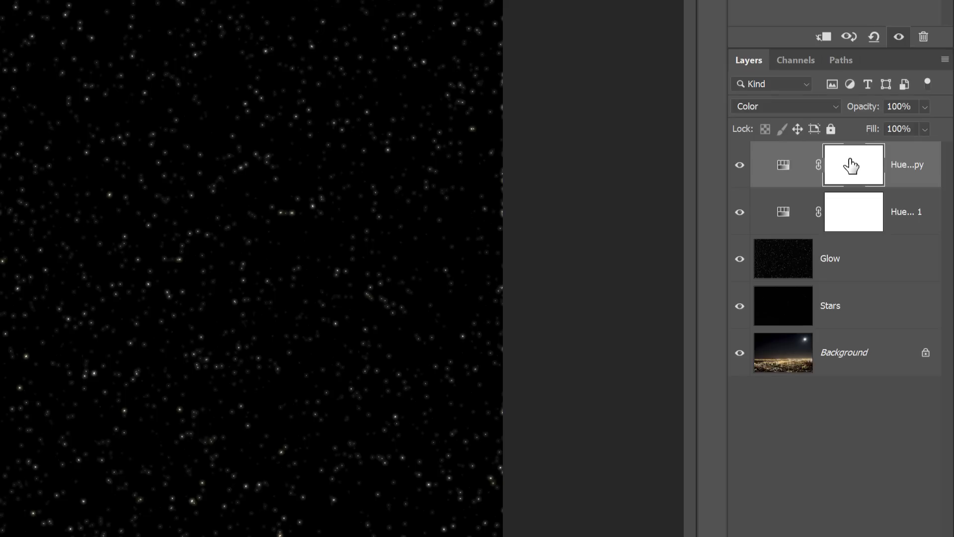
Target the Hue 40 copy's mask and, holding Alt, bring up Filter > Render.
{"action": "left_click", "coordinate": [852, 166]}
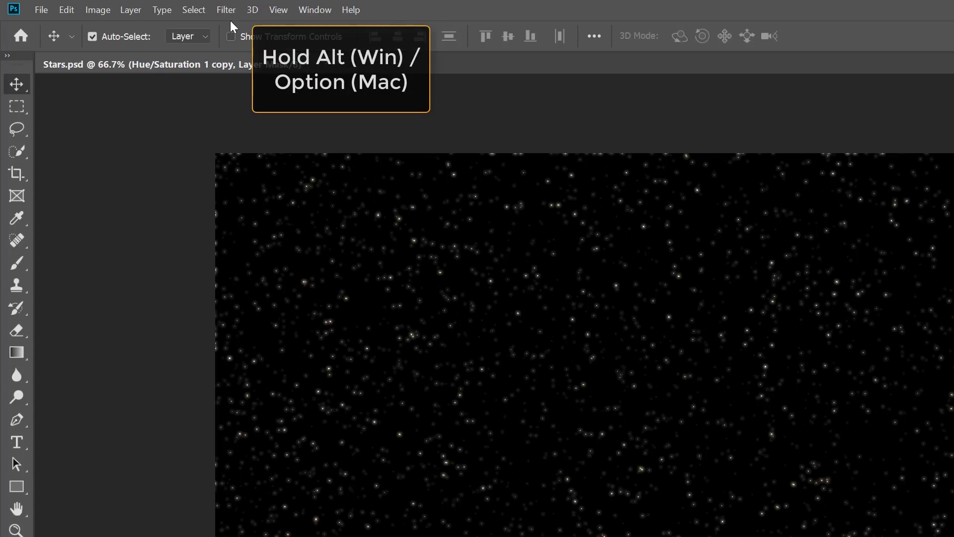
{"action": "key", "text": "alt"}
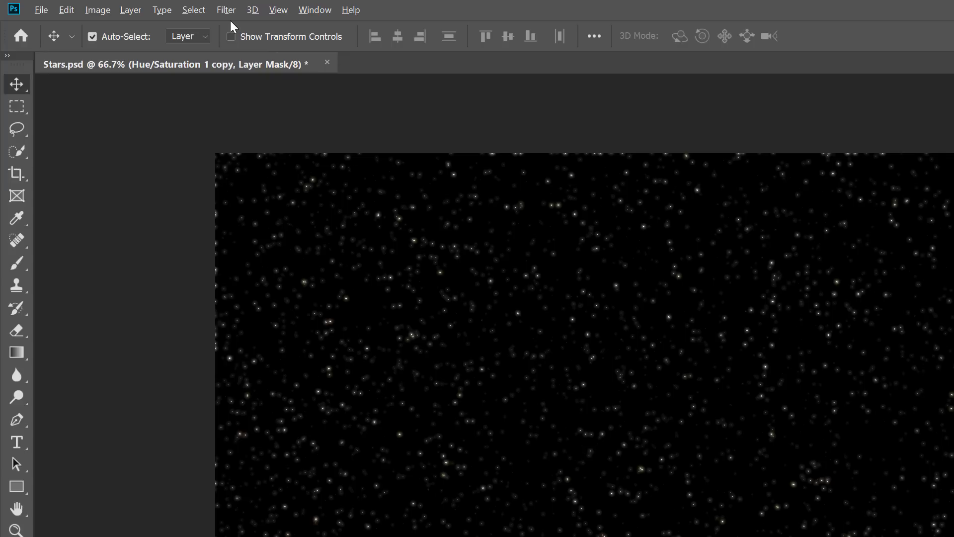
{"action": "left_click", "coordinate": [234, 13]}
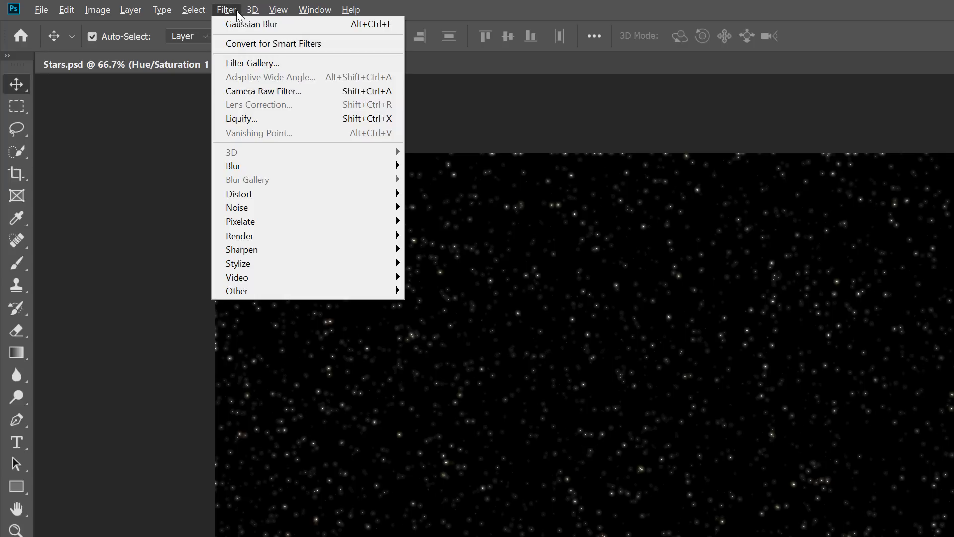
{"action": "mouse_move", "coordinate": [267, 236]}
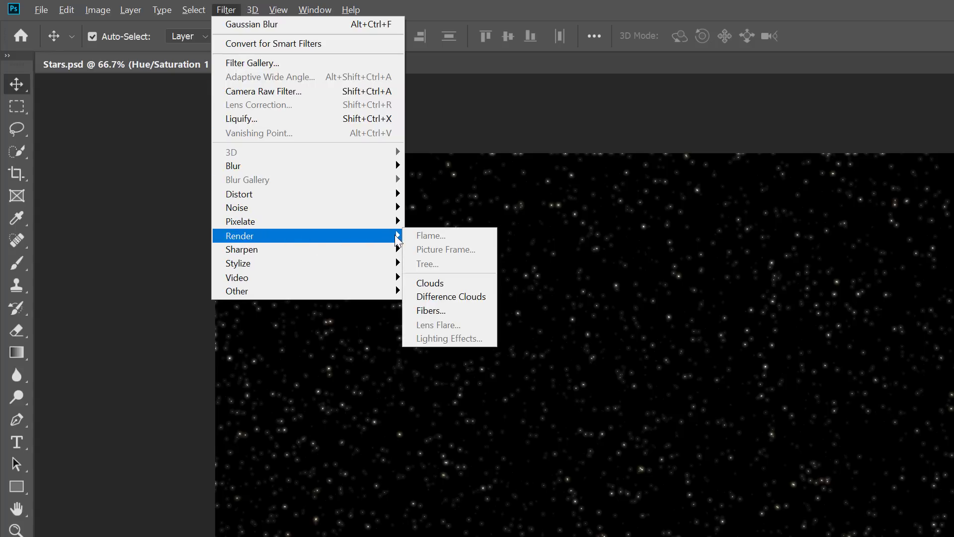
Render Clouds into the Hue 40 layer's mask and view the mask on its own.
{"action": "left_click", "coordinate": [455, 283]}
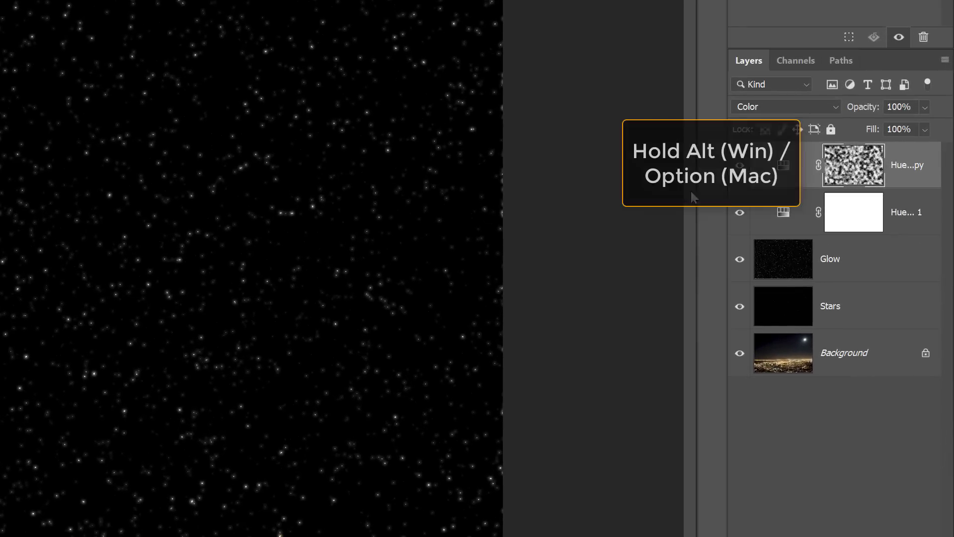
{"action": "left_click", "coordinate": [851, 164], "text": "alt"}
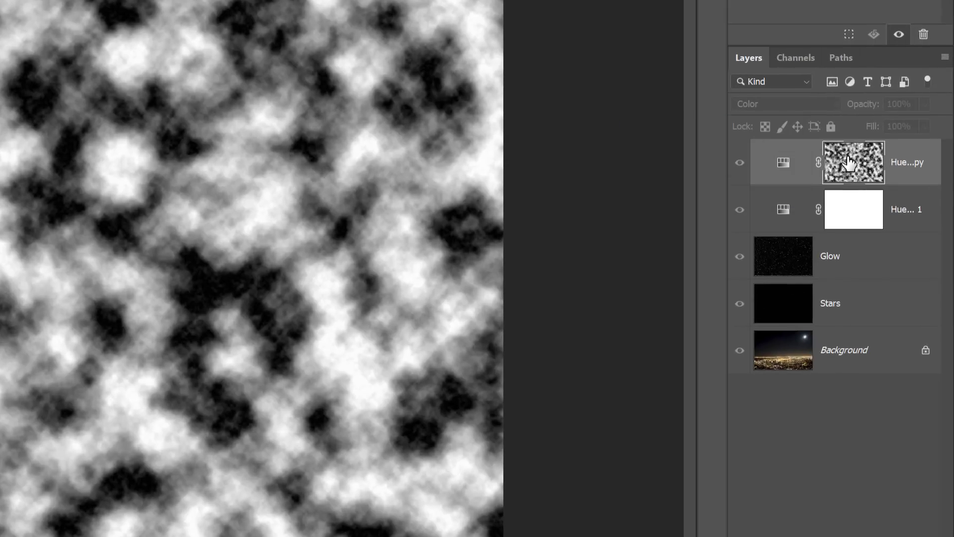
Return to normal view and group both Hue/Saturation layers, Glow and Stars into a group called Stars.
{"action": "left_click", "coordinate": [849, 163], "text": "alt"}
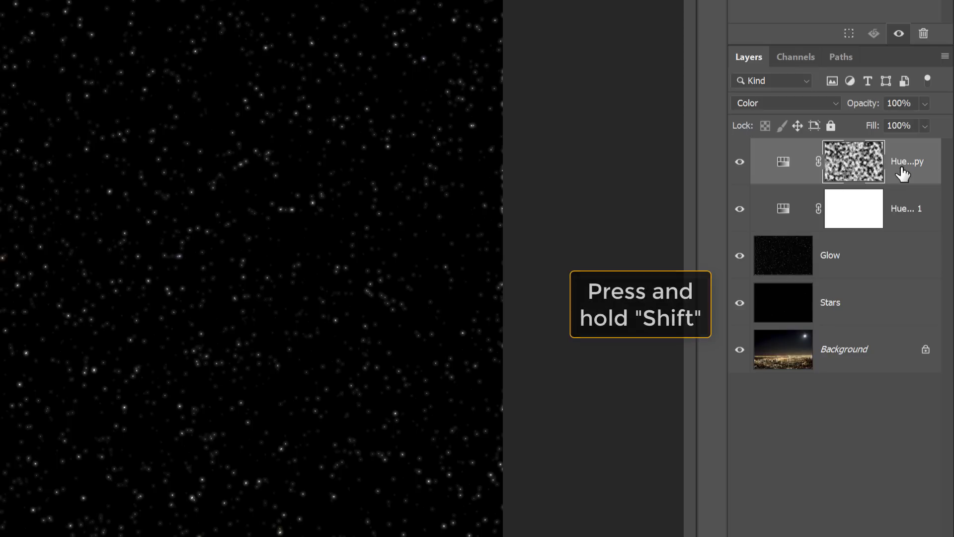
{"action": "left_click", "coordinate": [865, 303], "text": "shift"}
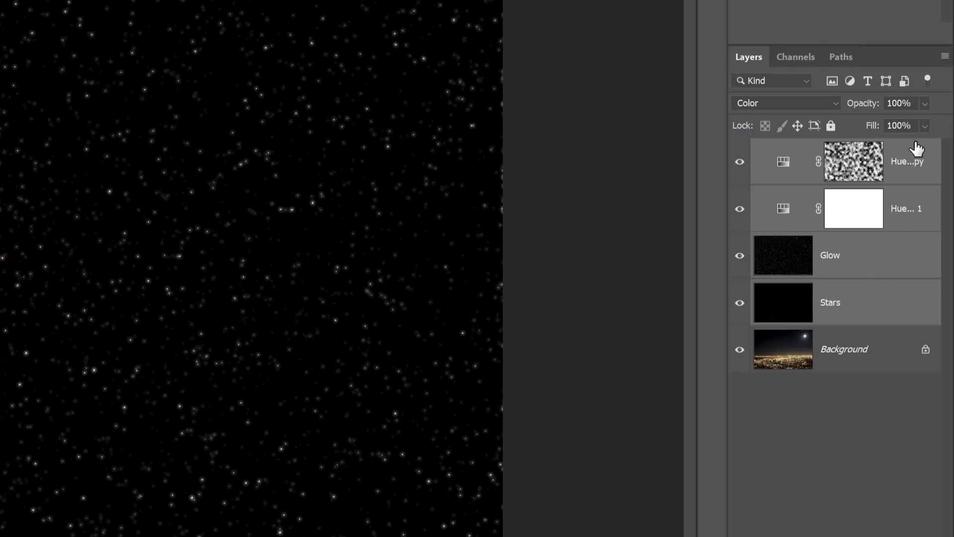
{"action": "left_click", "coordinate": [946, 57]}
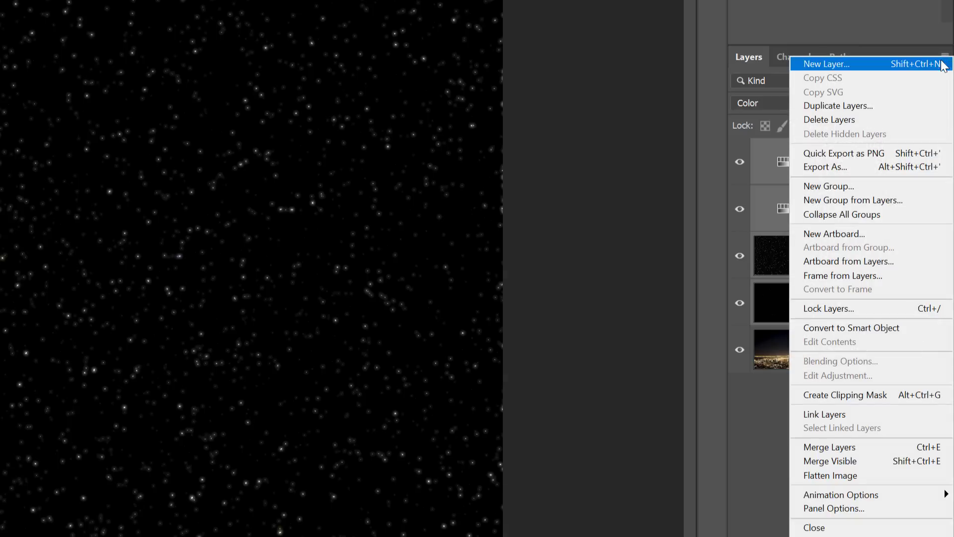
{"action": "left_click", "coordinate": [911, 199]}
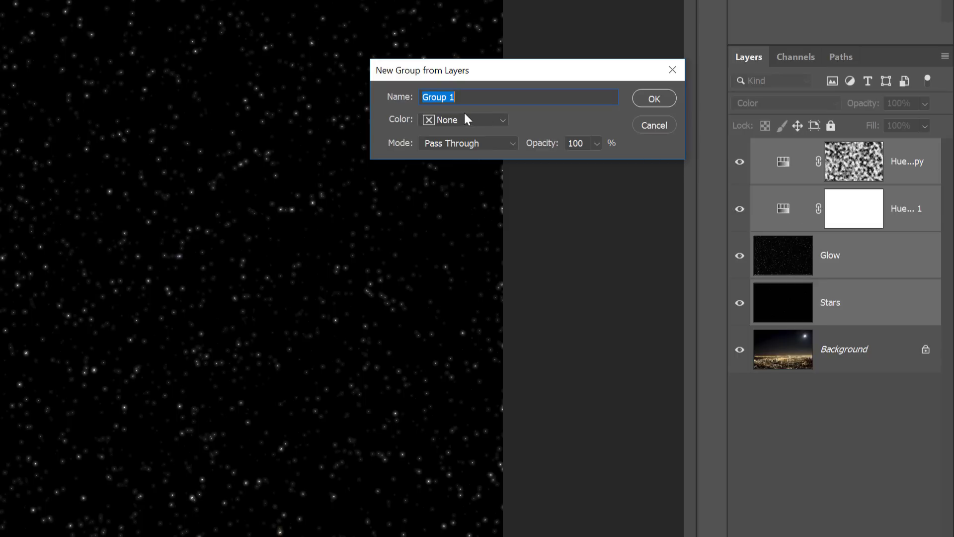
{"action": "type", "text": "Stars"}
{"action": "left_click", "coordinate": [669, 98]}
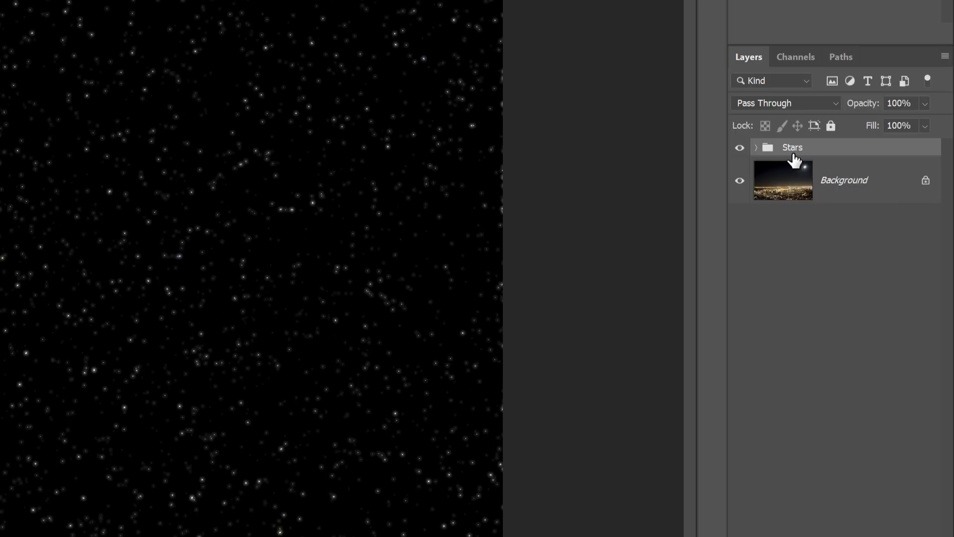
{"action": "left_click", "coordinate": [756, 147]}
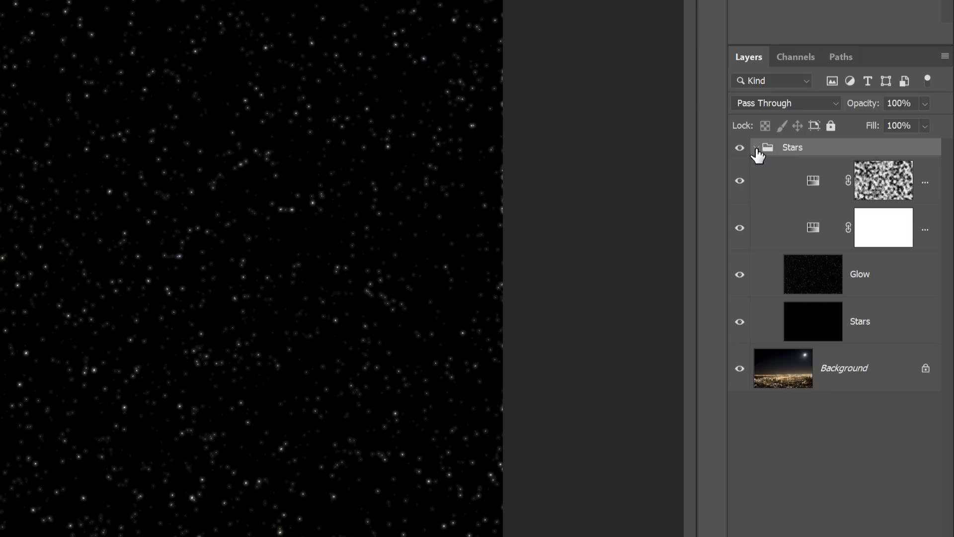
{"action": "left_click", "coordinate": [756, 148]}
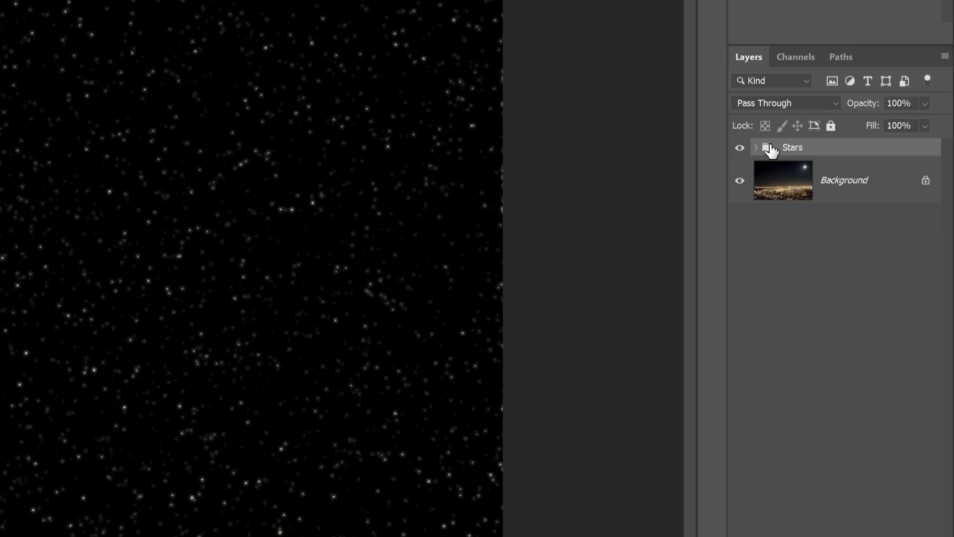
Change the Stars group's blend mode to Lighten.
{"action": "left_click", "coordinate": [810, 105]}
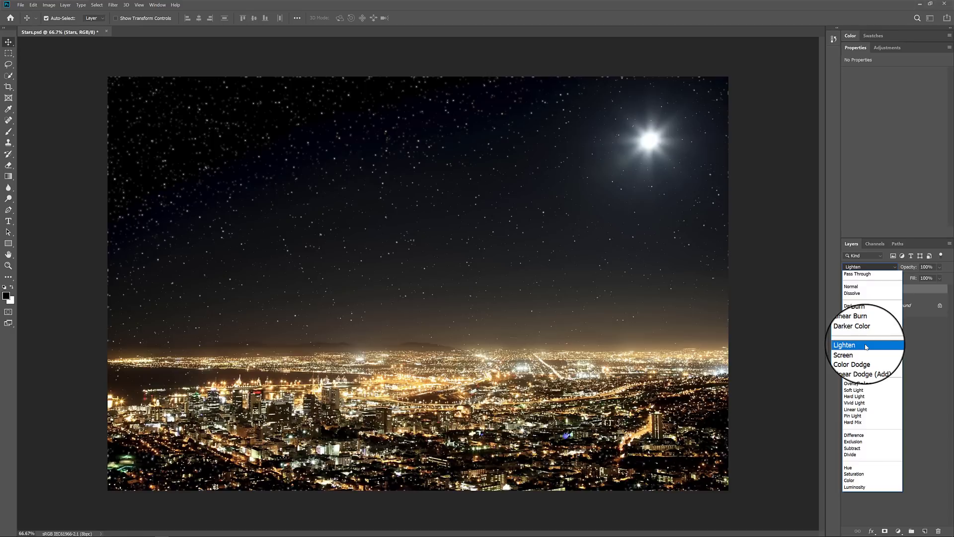
{"action": "left_click", "coordinate": [866, 347]}
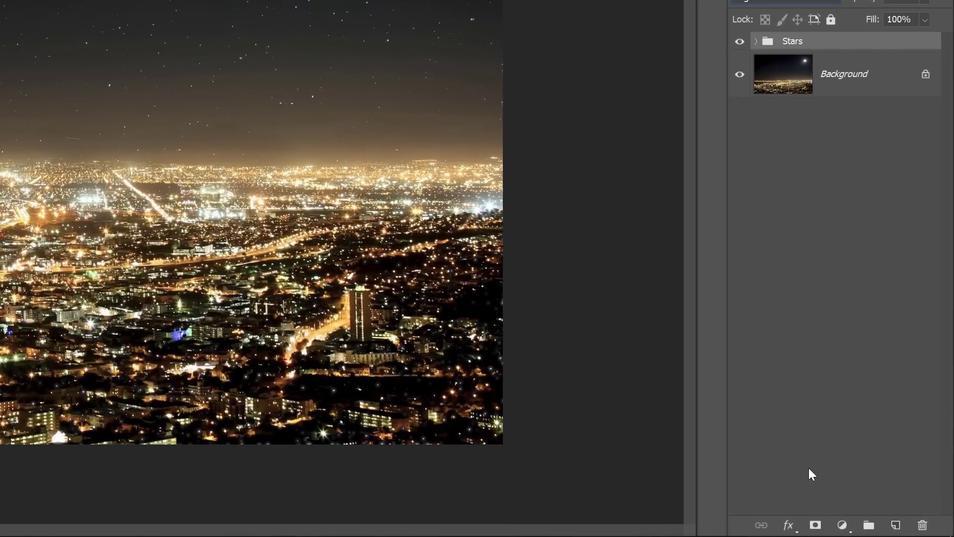
Add a white mask to the Stars group and set a black Soft Round brush at 700 px.
{"action": "left_click", "coordinate": [816, 526]}
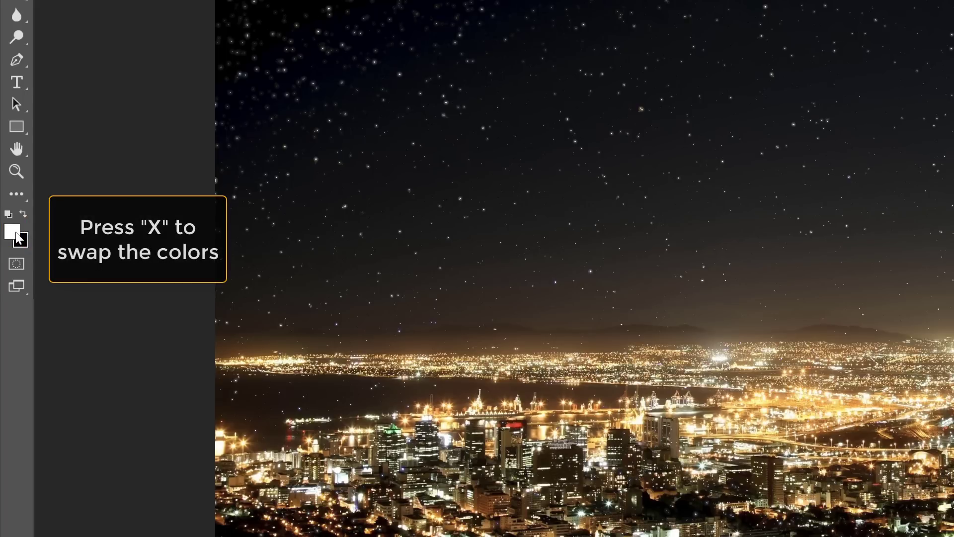
{"action": "key", "text": "x"}
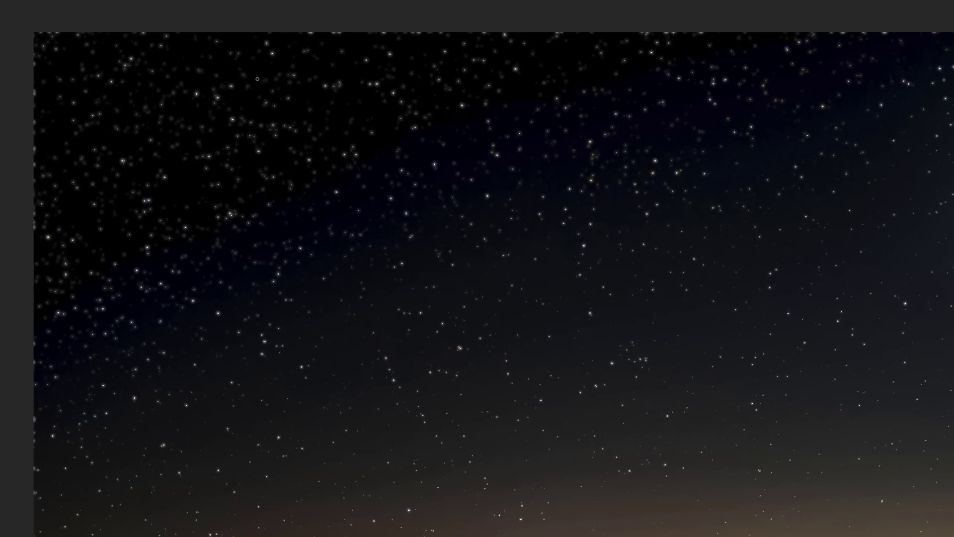
{"action": "right_click", "coordinate": [380, 228]}
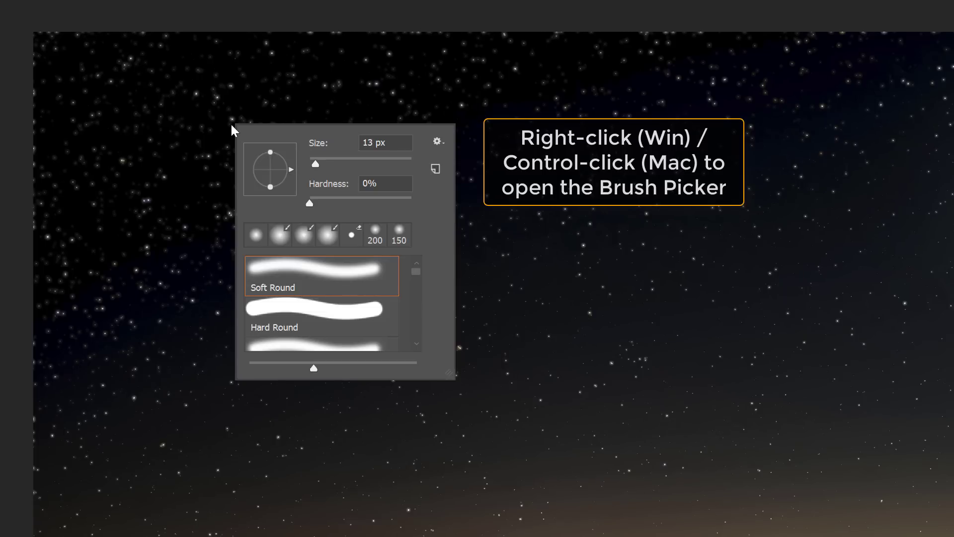
{"action": "left_click", "coordinate": [311, 273]}
{"action": "key", "text": "Return"}
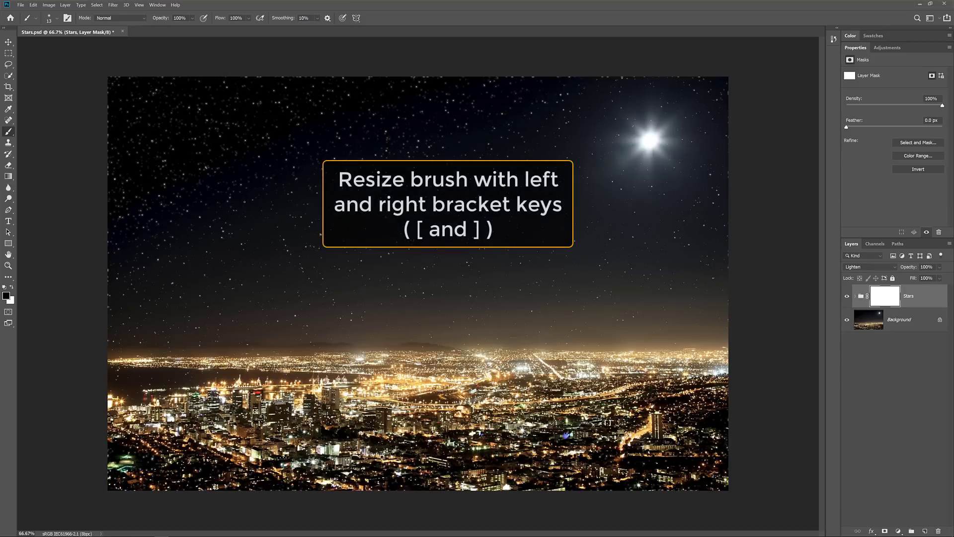
{"action": "key", "text": "bracketright"}
{"action": "key", "text": "bracketright"}
{"action": "key", "text": "bracketright"}
{"action": "key", "text": "bracketright"}
{"action": "key", "text": "bracketright"}
{"action": "key", "text": "bracketright"}
{"action": "key", "text": "bracketright"}
{"action": "key", "text": "bracketright"}
{"action": "key", "text": "bracketright"}
{"action": "key", "text": "bracketright"}
{"action": "key", "text": "bracketright"}
{"action": "key", "text": "bracketright"}
{"action": "key", "text": "bracketright"}
{"action": "key", "text": "bracketright"}
{"action": "key", "text": "bracketright"}
{"action": "key", "text": "bracketright"}
{"action": "key", "text": "bracketright"}
{"action": "key", "text": "bracketright"}
{"action": "key", "text": "bracketright"}
{"action": "key", "text": "bracketright"}
{"action": "key", "text": "bracketright"}
{"action": "key", "text": "bracketright"}
{"action": "key", "text": "bracketleft"}
{"action": "key", "text": "bracketleft"}
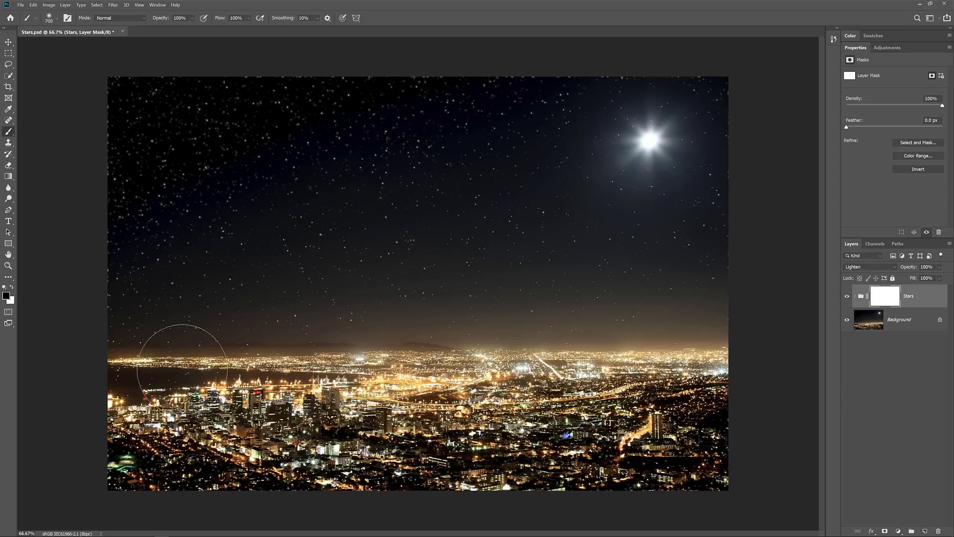
Paint black over the city lights, then along the horizon with a 300 px brush.
{"action": "left_click", "coordinate": [129, 461]}
{"action": "mouse_move", "coordinate": [129, 466]}
{"action": "left_mouse_down"}
{"action": "mouse_move", "coordinate": [570, 483]}
{"action": "mouse_move", "coordinate": [730, 465]}
{"action": "mouse_move", "coordinate": [653, 429]}
{"action": "mouse_move", "coordinate": [132, 418]}
{"action": "mouse_move", "coordinate": [141, 403]}
{"action": "mouse_move", "coordinate": [479, 404]}
{"action": "mouse_move", "coordinate": [677, 390]}
{"action": "mouse_move", "coordinate": [379, 386]}
{"action": "mouse_move", "coordinate": [114, 400]}
{"action": "left_mouse_up"}
{"action": "key", "text": "bracketleft"}
{"action": "key", "text": "bracketleft"}
{"action": "key", "text": "bracketleft"}
{"action": "key", "text": "bracketleft"}
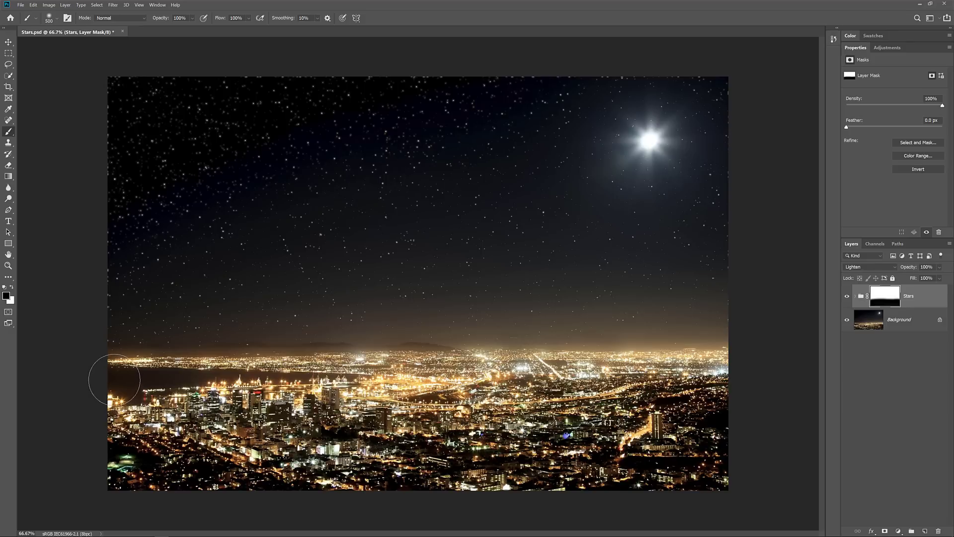
{"action": "key", "text": "bracketleft"}
{"action": "mouse_move", "coordinate": [115, 366]}
{"action": "left_mouse_down"}
{"action": "mouse_move", "coordinate": [617, 347]}
{"action": "mouse_move", "coordinate": [734, 330]}
{"action": "mouse_move", "coordinate": [667, 344]}
{"action": "mouse_move", "coordinate": [100, 347]}
{"action": "mouse_move", "coordinate": [79, 370]}
{"action": "left_mouse_up"}
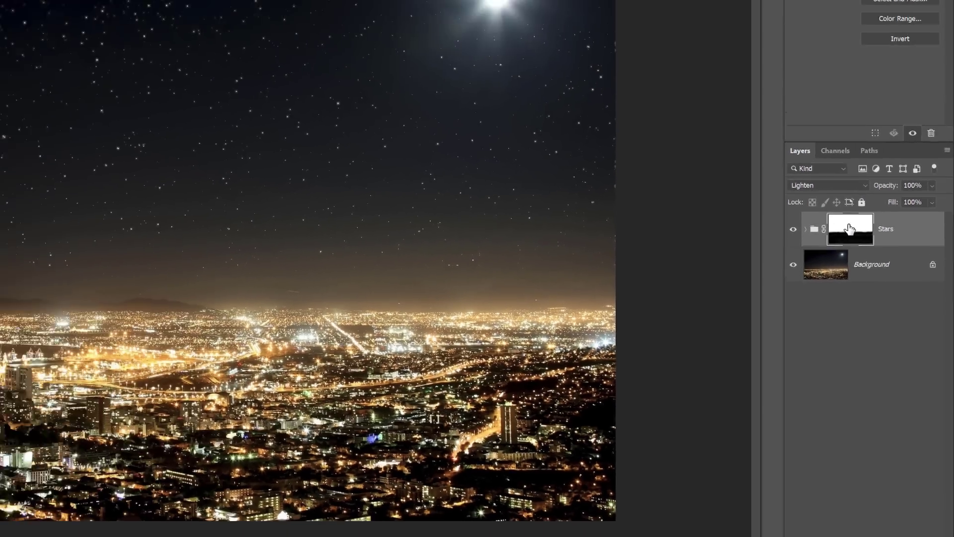
View the Stars mask on canvas and paint its remaining grey areas black.
{"action": "left_click", "coordinate": [815, 162], "text": "alt"}
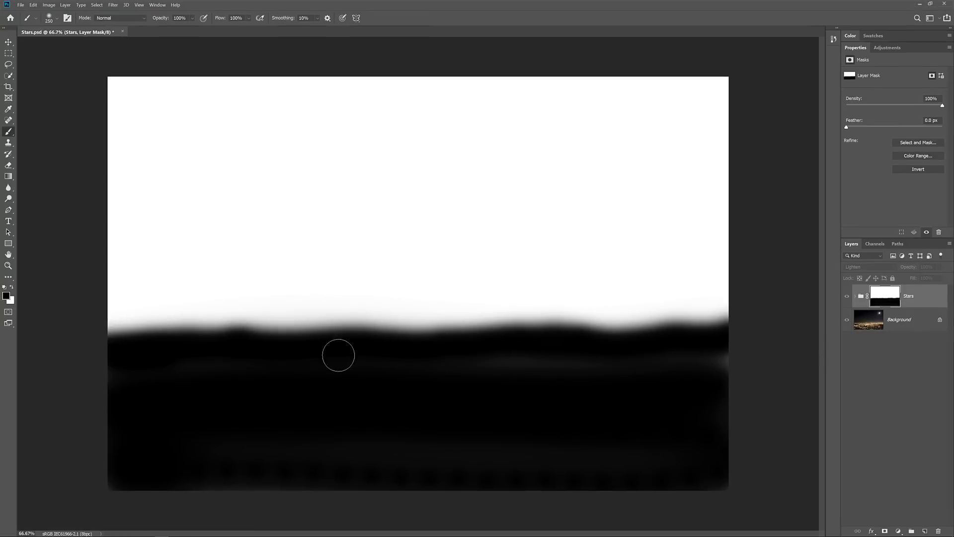
{"action": "key", "text": "bracketright"}
{"action": "mouse_move", "coordinate": [488, 363]}
{"action": "left_mouse_down"}
{"action": "mouse_move", "coordinate": [347, 359]}
{"action": "mouse_move", "coordinate": [100, 391]}
{"action": "mouse_move", "coordinate": [571, 486]}
{"action": "mouse_move", "coordinate": [736, 441]}
{"action": "left_mouse_up"}
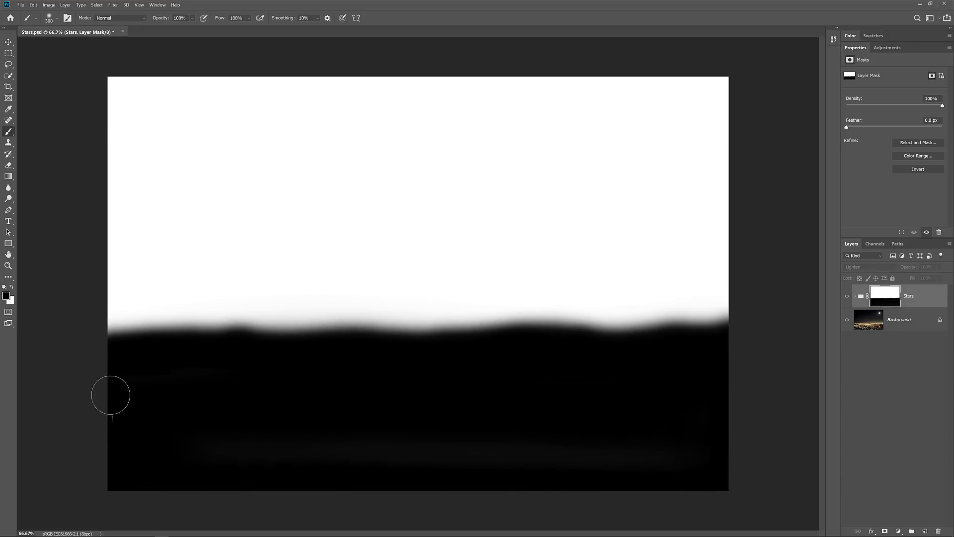
Return to the composite, toggle the Stars group off and on, and check its opacity.
{"action": "left_click", "coordinate": [883, 295], "text": "alt"}
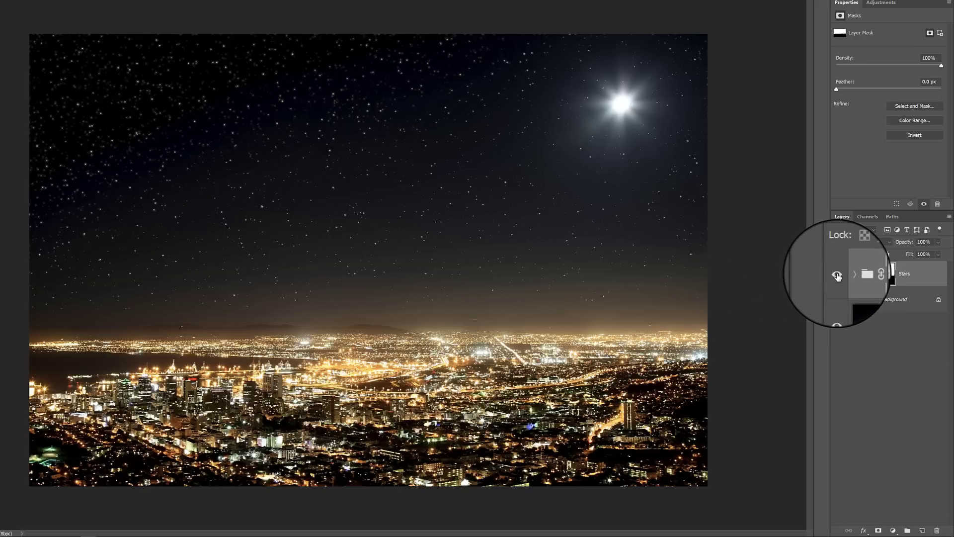
{"action": "left_click", "coordinate": [837, 275]}
{"action": "left_click", "coordinate": [837, 275]}
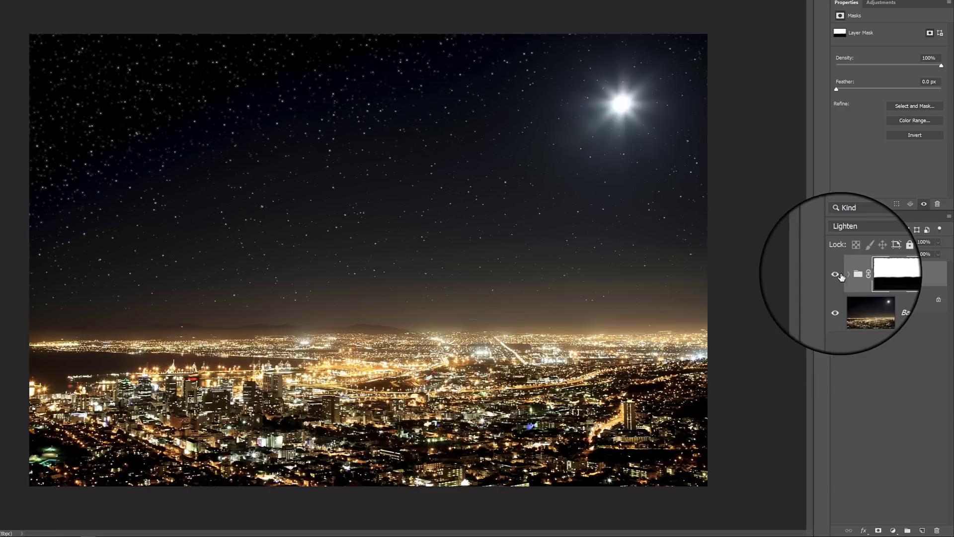
{"action": "left_click", "coordinate": [941, 241]}
{"action": "mouse_move", "coordinate": [948, 252]}
{"action": "left_mouse_down"}
{"action": "mouse_move", "coordinate": [939, 253]}
{"action": "mouse_move", "coordinate": [952, 251]}
{"action": "left_mouse_up"}
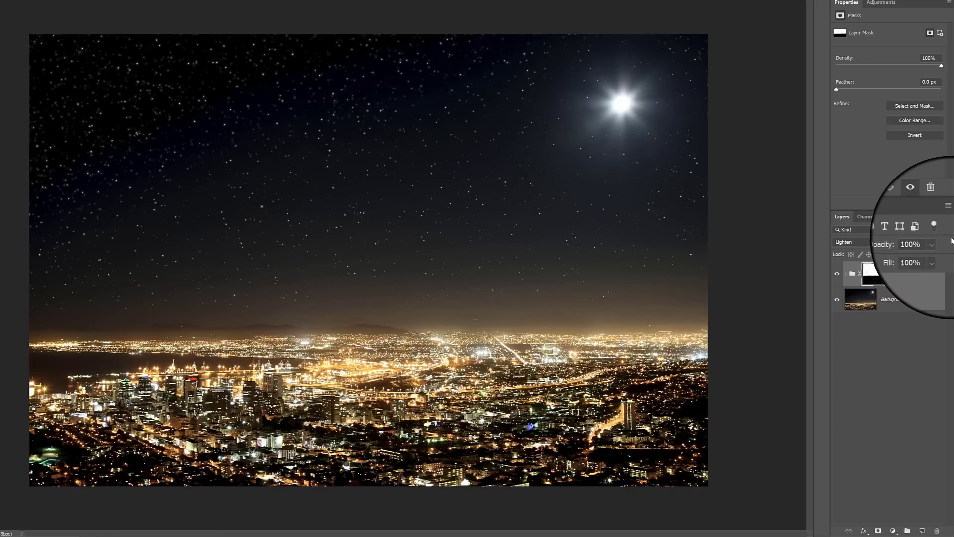